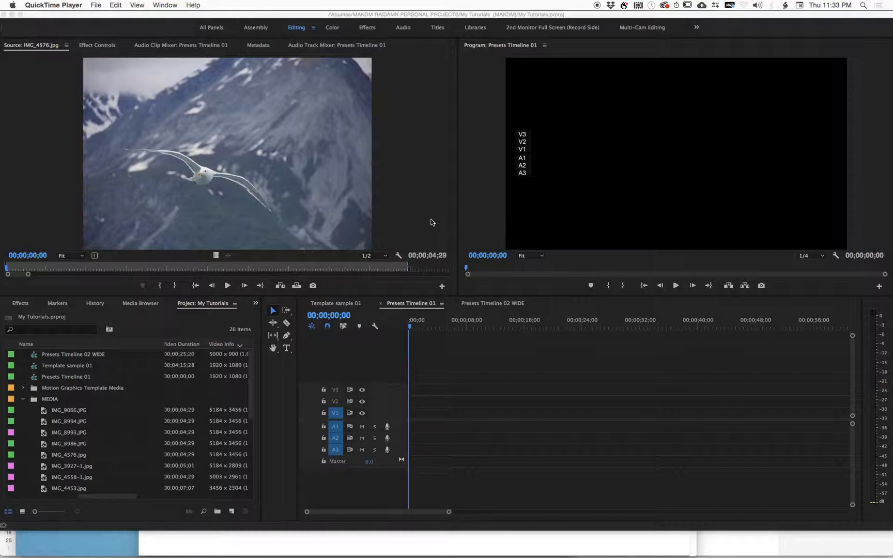
pyautogui.click(426, 327)
pyautogui.moveTo(427, 325)
pyautogui.mouseDown()
pyautogui.moveTo(402, 325)
pyautogui.moveTo(414, 324)
pyautogui.mouseUp()
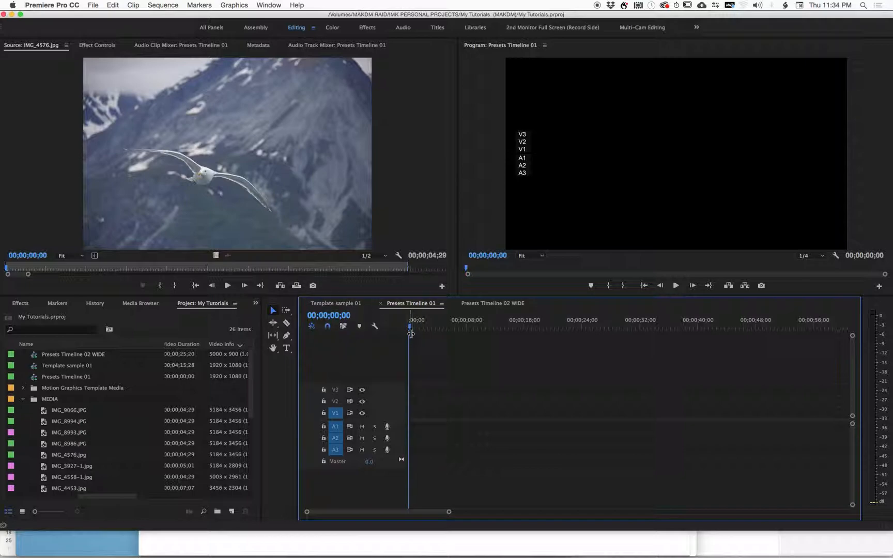
pyautogui.moveTo(428, 322); pyautogui.dragTo(373, 321)
pyautogui.click(440, 321)
pyautogui.moveTo(440, 321); pyautogui.dragTo(361, 325)
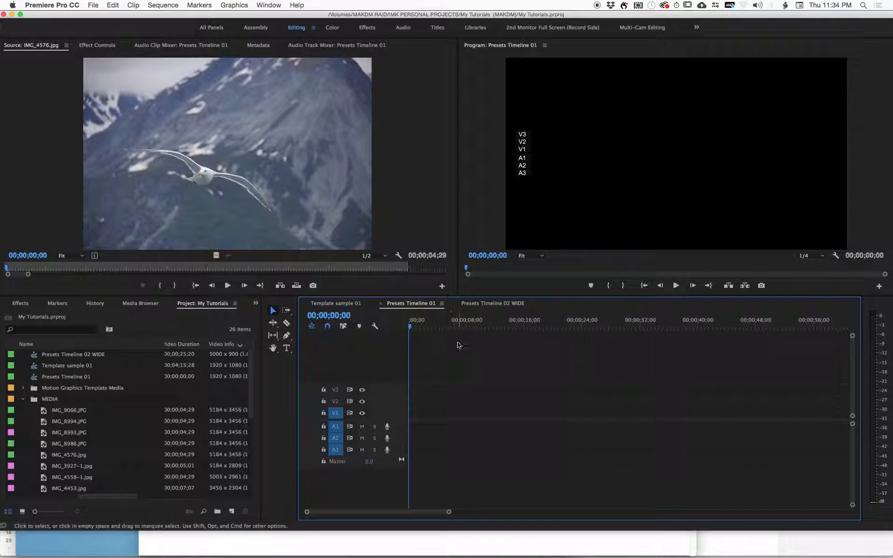
pyautogui.moveTo(431, 322); pyautogui.dragTo(389, 329)
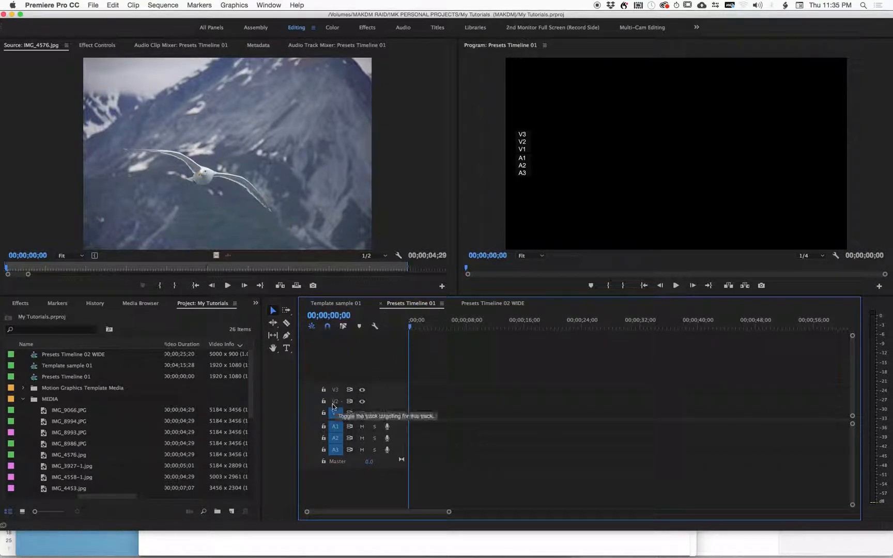
# Open IMG_9066.JPG from the MEDIA bin as the source clip and mark its in point at 00;00;01;12.
pyautogui.click(46, 411)
pyautogui.doubleClick(46, 411)
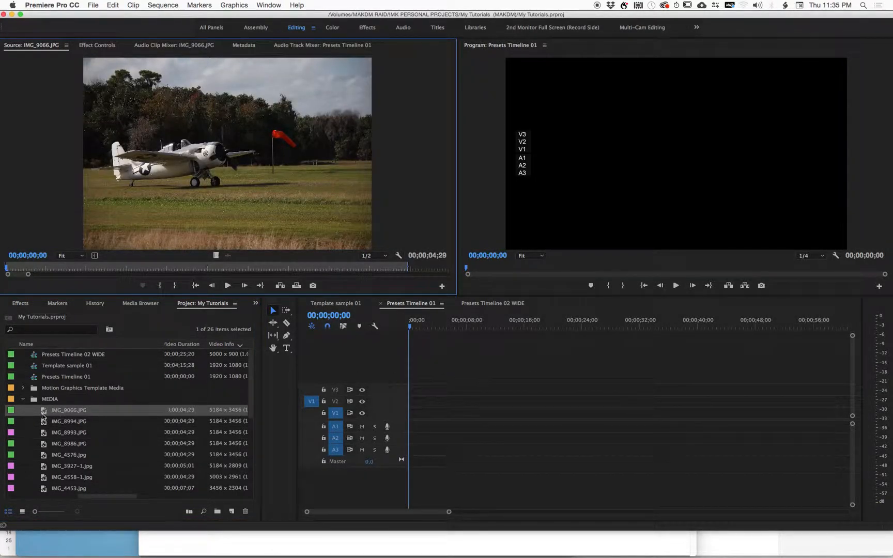
pyautogui.click(121, 267)
pyautogui.press('i')
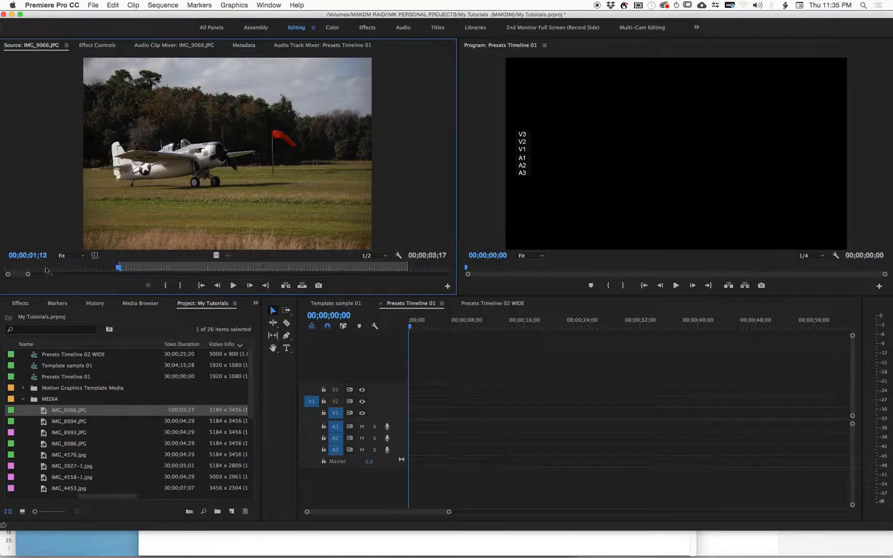
# Mark the source clip's out point for a 10-second duration and overwrite it onto track V2 at the sequence start.
pyautogui.click(32, 255)
pyautogui.write('+1000')
pyautogui.press('Return')
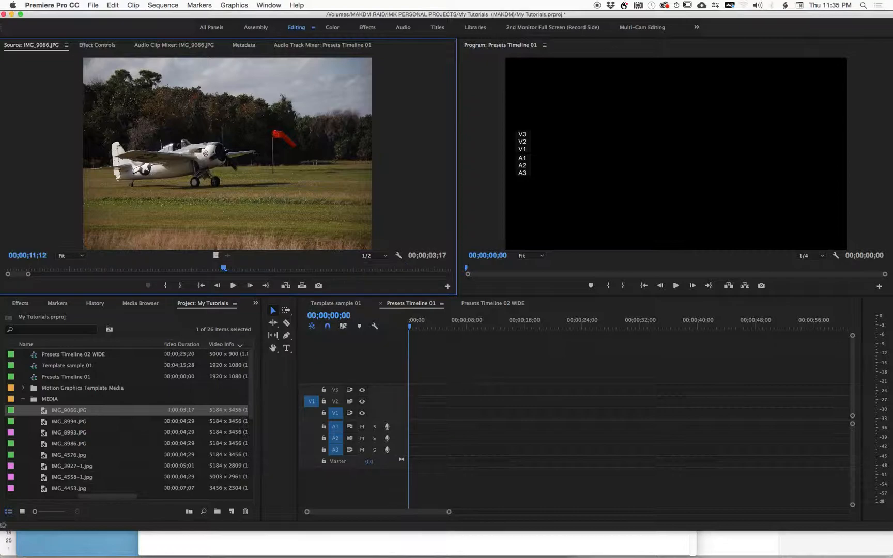
pyautogui.press('Left')
pyautogui.press('o')
pyautogui.press('.')
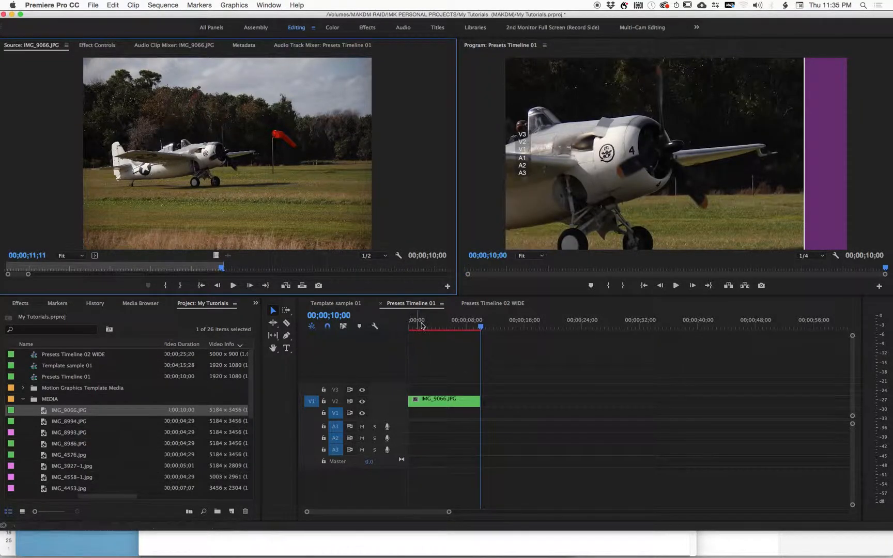
# Select the IMG_9066.JPG clip on V2 and examine how its framing in the sequence compares with the source image.
pyautogui.moveTo(453, 323)
pyautogui.mouseDown()
pyautogui.moveTo(480, 322)
pyautogui.moveTo(401, 326)
pyautogui.moveTo(446, 321)
pyautogui.mouseUp()
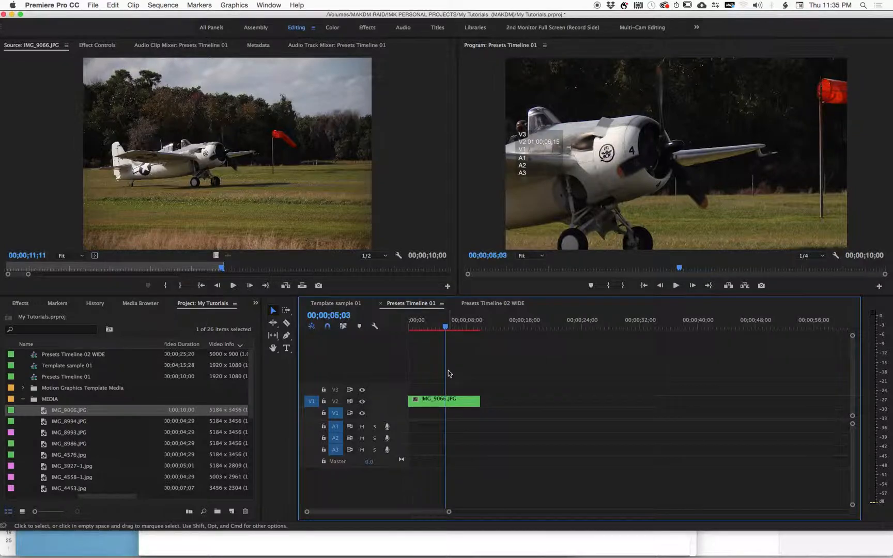
pyautogui.click(442, 400)
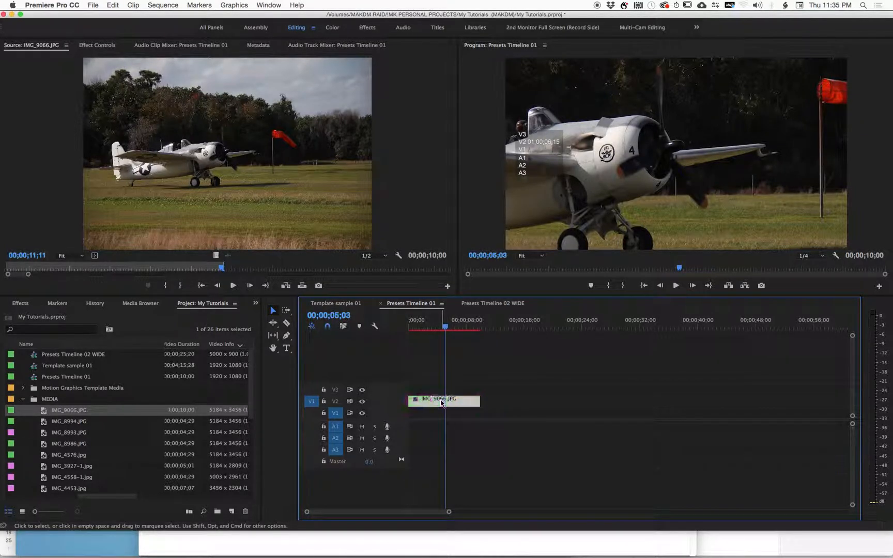
pyautogui.click(447, 327)
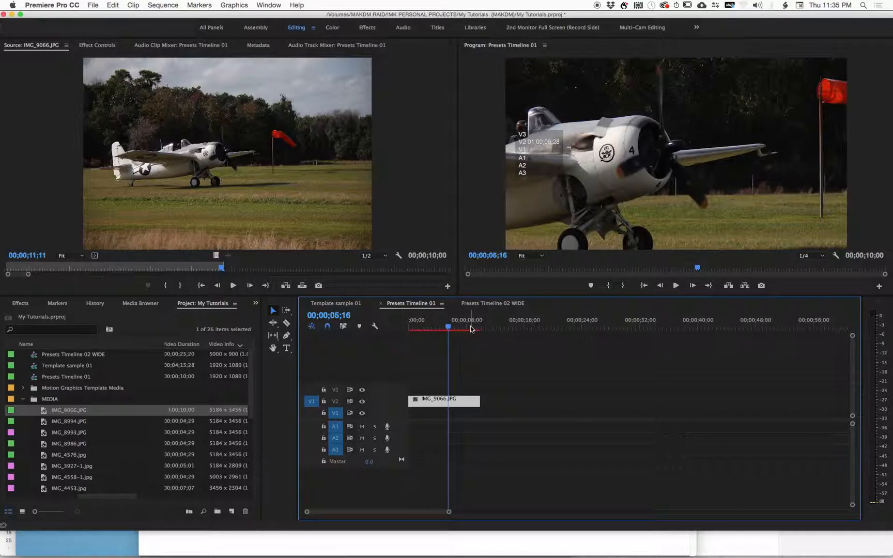
pyautogui.moveTo(454, 325); pyautogui.dragTo(444, 324)
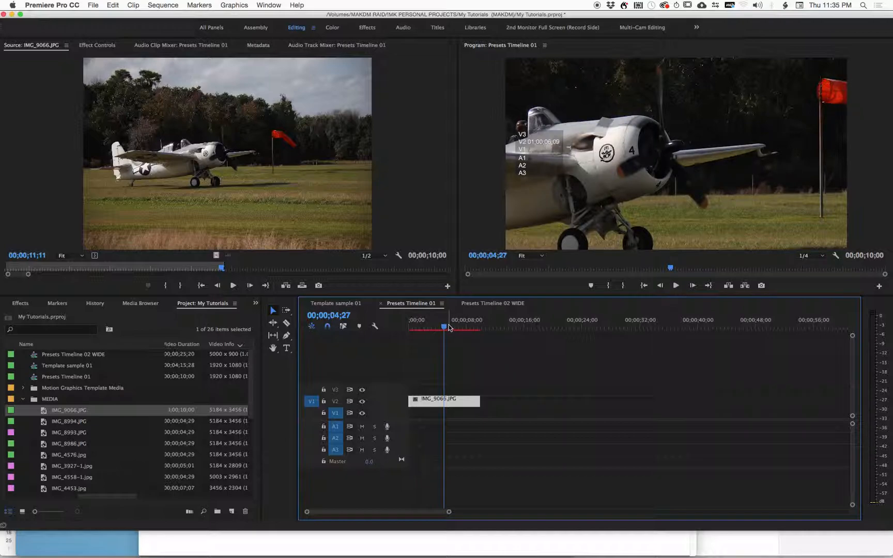
pyautogui.moveTo(448, 325)
pyautogui.mouseDown()
pyautogui.moveTo(440, 328)
pyautogui.moveTo(458, 325)
pyautogui.mouseUp()
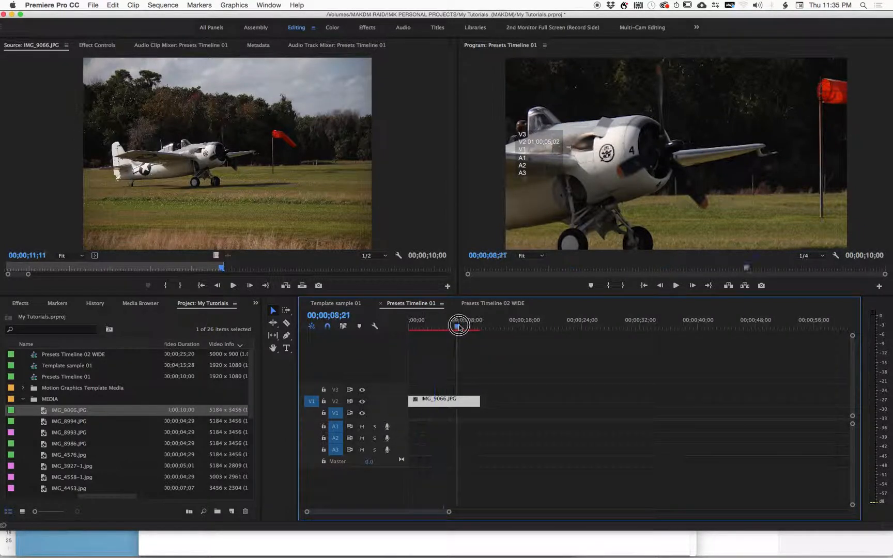
pyautogui.click(317, 165)
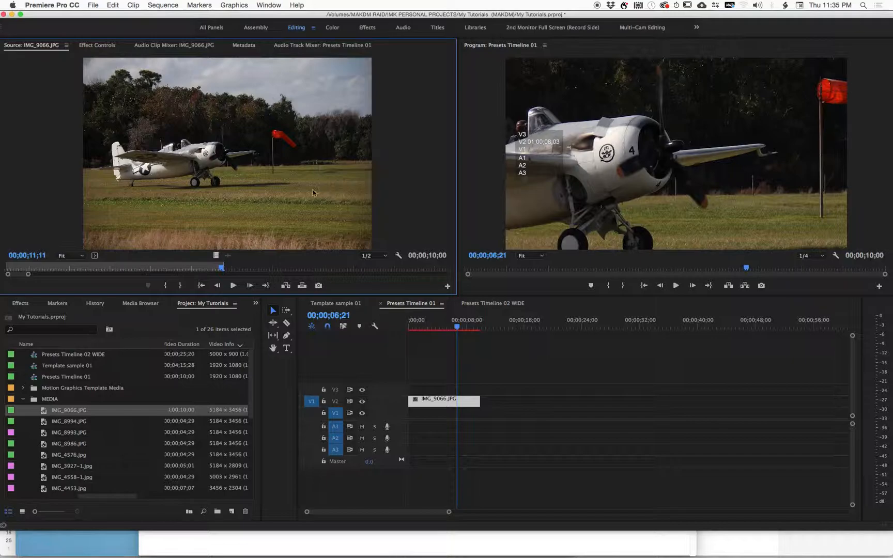
pyautogui.moveTo(451, 325)
pyautogui.mouseDown()
pyautogui.moveTo(428, 326)
pyautogui.moveTo(462, 325)
pyautogui.moveTo(397, 335)
pyautogui.moveTo(456, 336)
pyautogui.mouseUp()
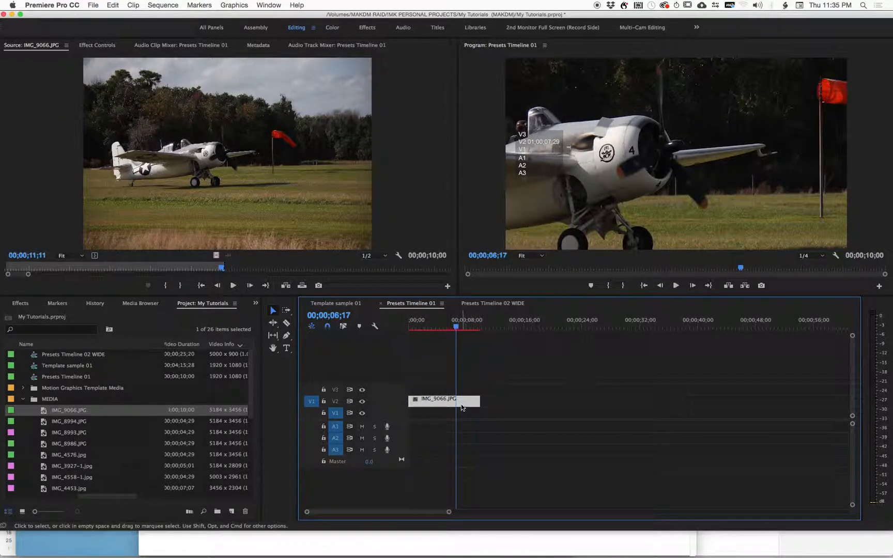
# Try Scale to Frame Size on the IMG_9066.JPG timeline clip, and undo it.
pyautogui.rightClick(462, 405)
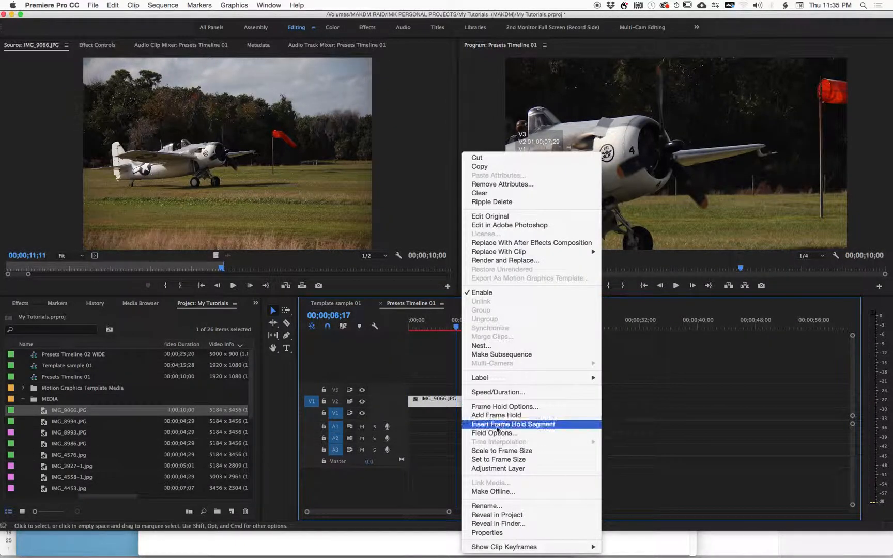
pyautogui.click(519, 459)
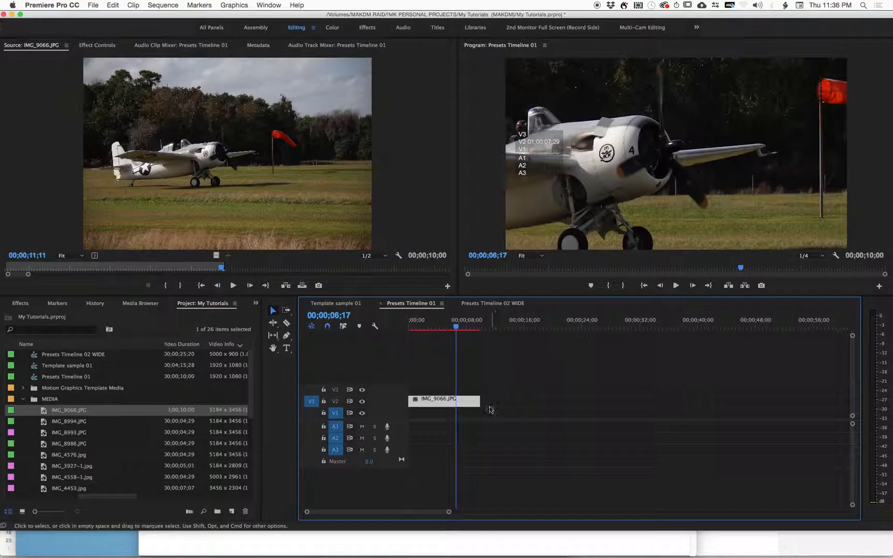
pyautogui.rightClick(466, 404)
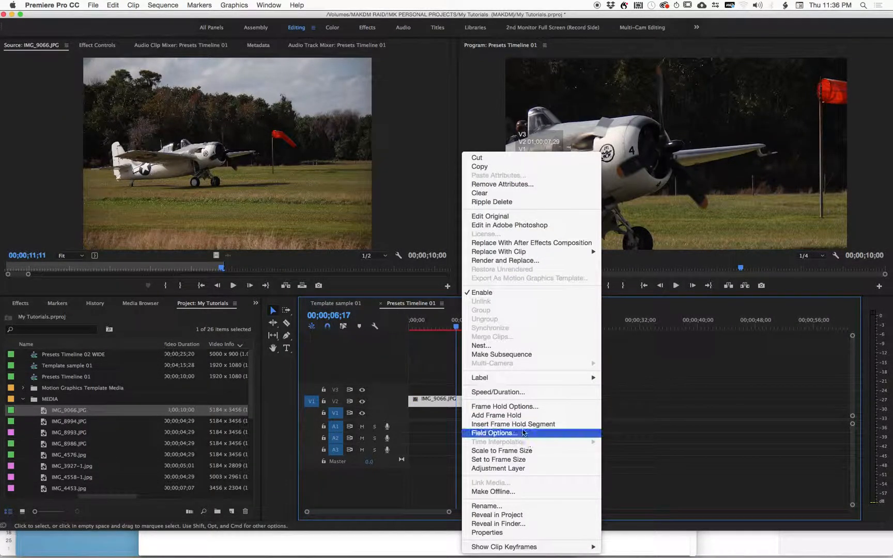
pyautogui.click(506, 451)
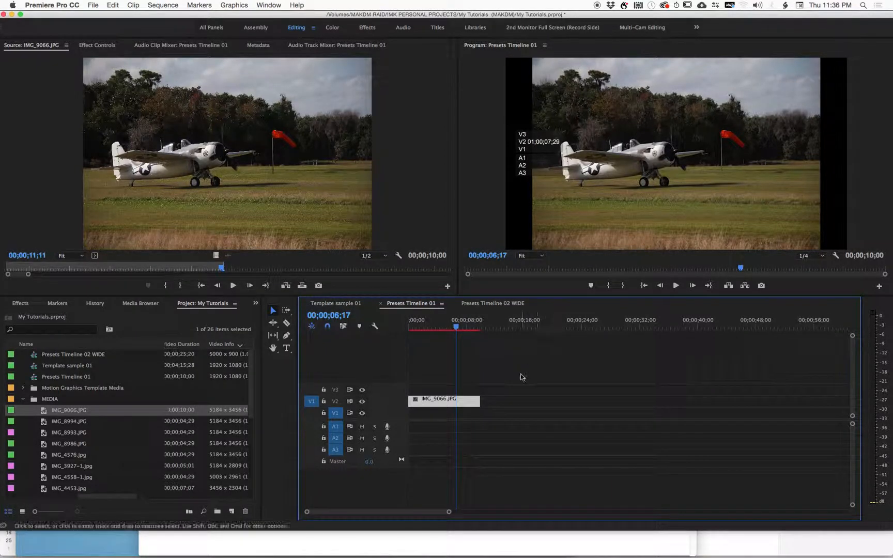
pyautogui.press('super+z')
# Set the IMG_9066.JPG timeline clip's motion scale to 40 in its effect controls.
pyautogui.moveTo(458, 326); pyautogui.dragTo(445, 327)
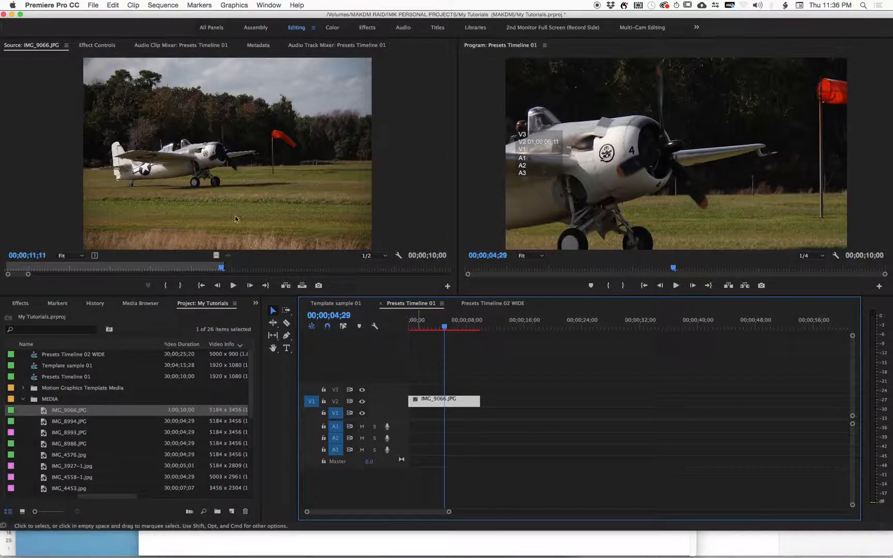
pyautogui.click(104, 47)
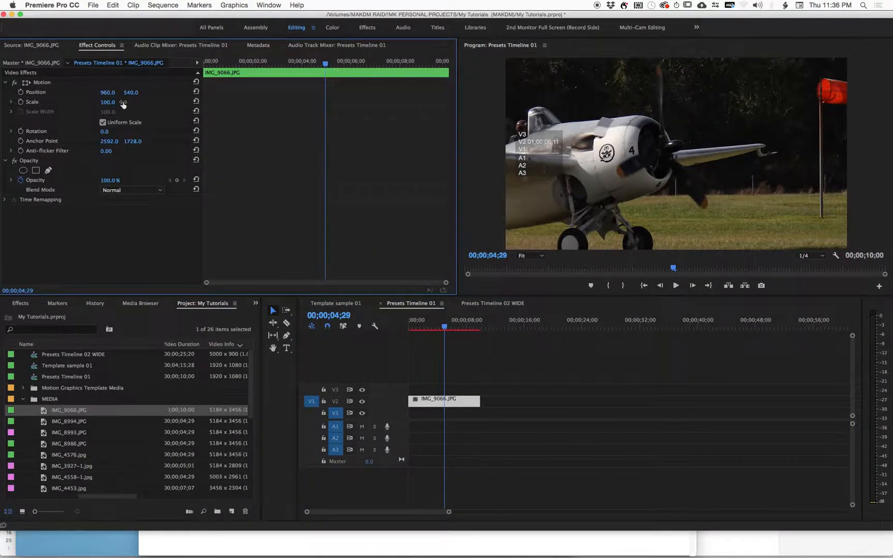
pyautogui.moveTo(108, 102); pyautogui.dragTo(76, 102)
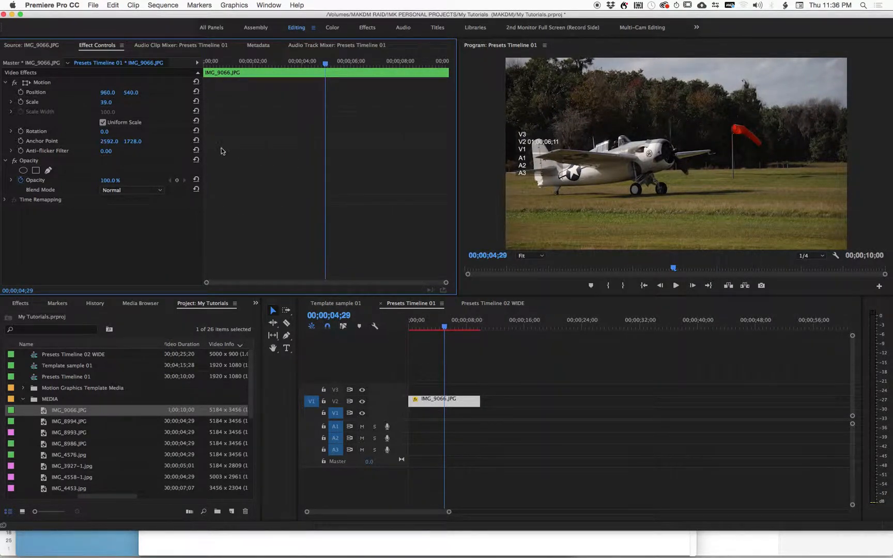
pyautogui.click(107, 102)
pyautogui.write('40')
pyautogui.press('Return')
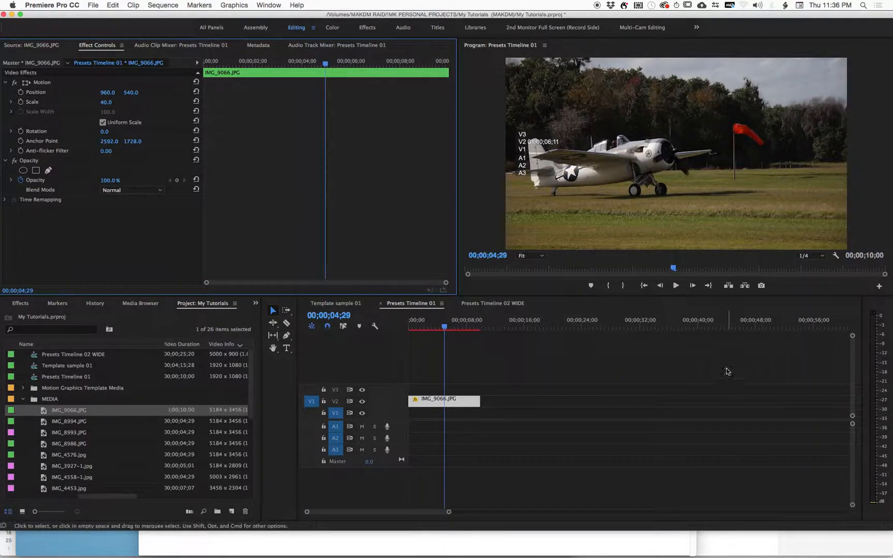
# Move the playhead to the sequence start and save the clip's Motion settings as a Scale-type preset named "Size to 40".
pyautogui.moveTo(458, 322); pyautogui.dragTo(423, 324)
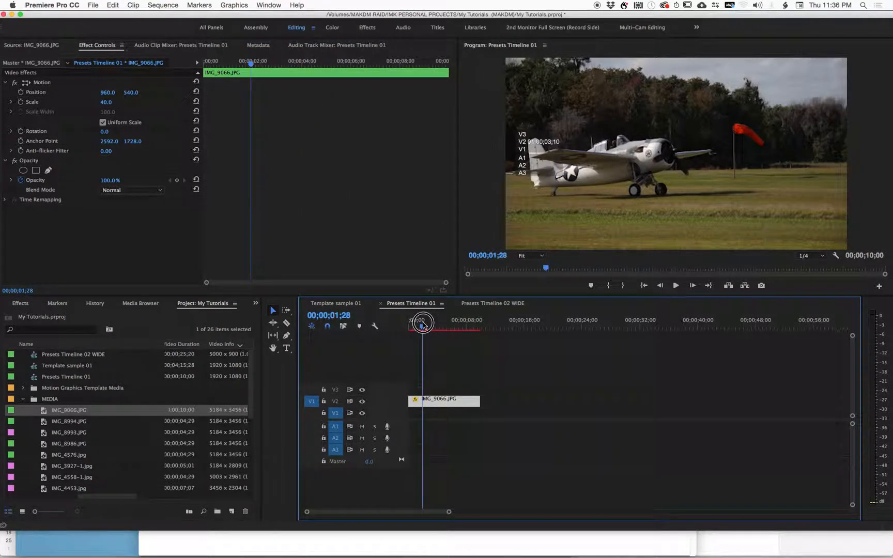
pyautogui.moveTo(423, 324); pyautogui.dragTo(393, 339)
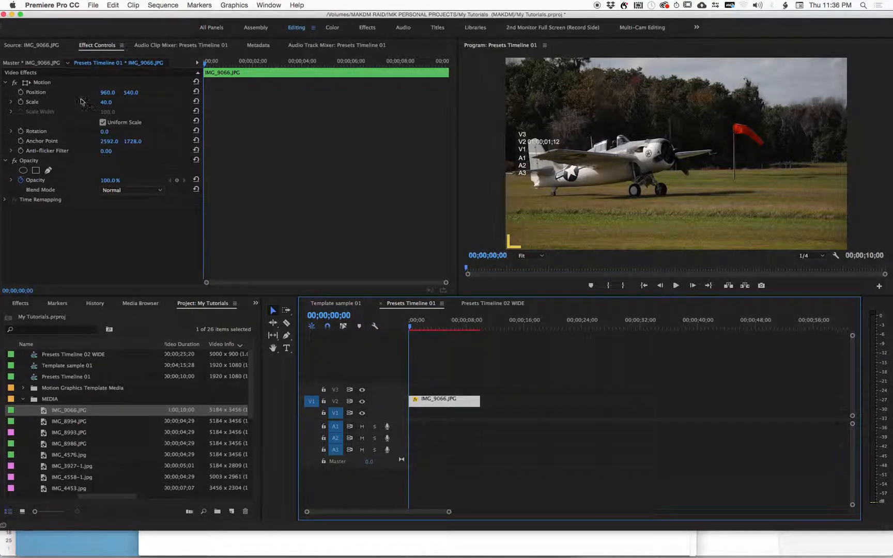
pyautogui.click(45, 82)
pyautogui.rightClick(49, 84)
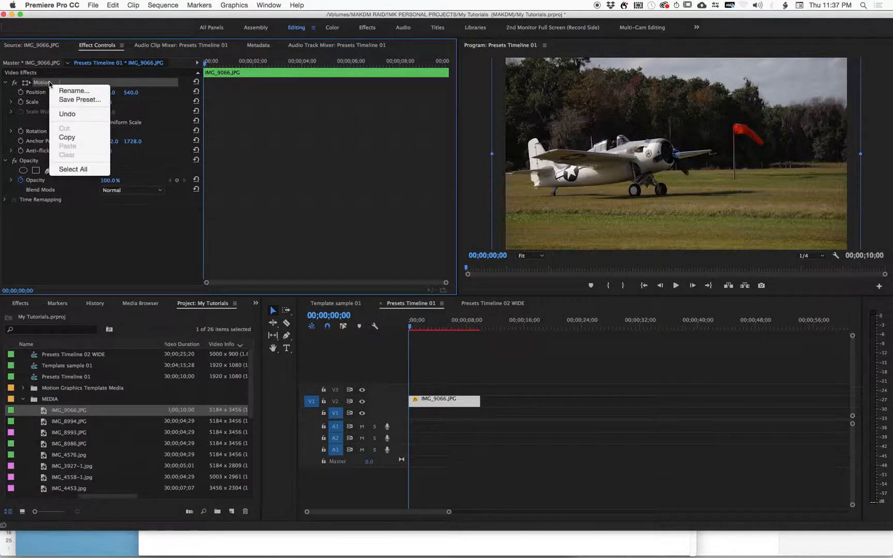
pyautogui.click(70, 99)
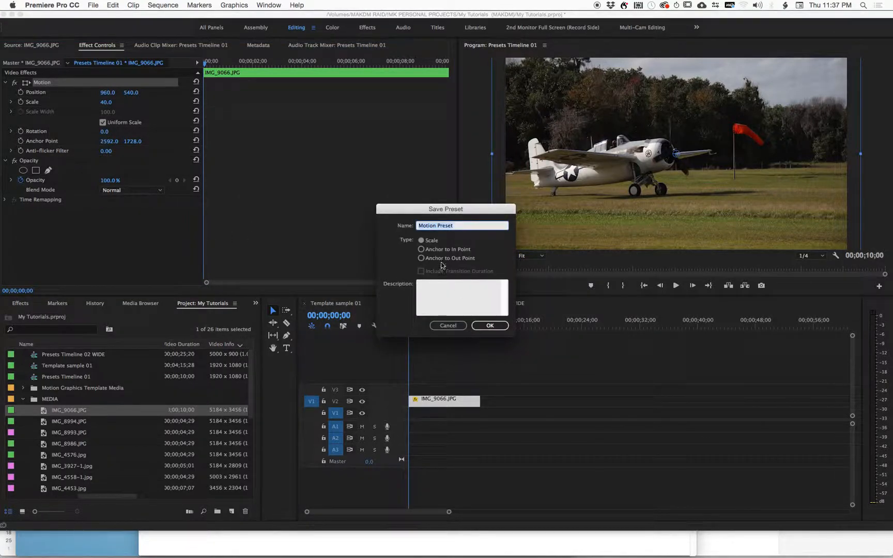
pyautogui.write('Size to 40')
pyautogui.click(494, 326)
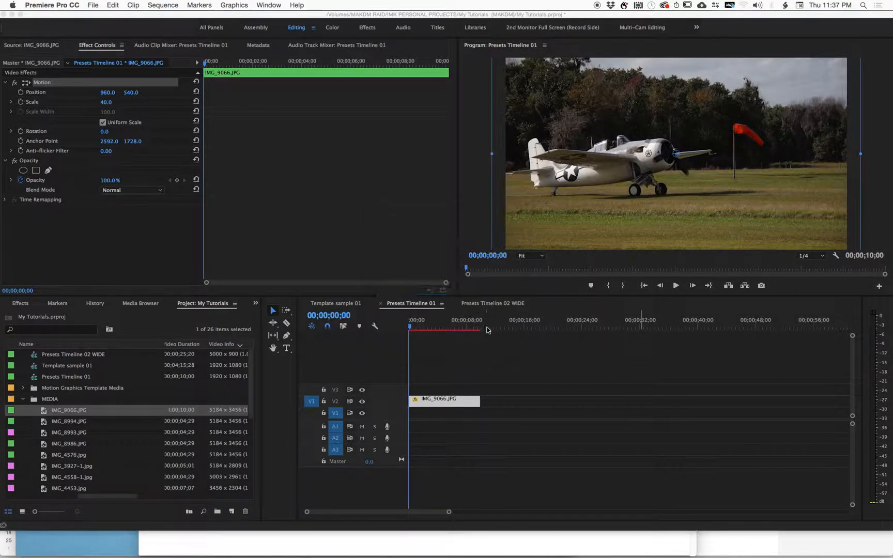
# Find the saved "Size to 40" preset in the effects presets, keeping its name as is.
pyautogui.click(20, 304)
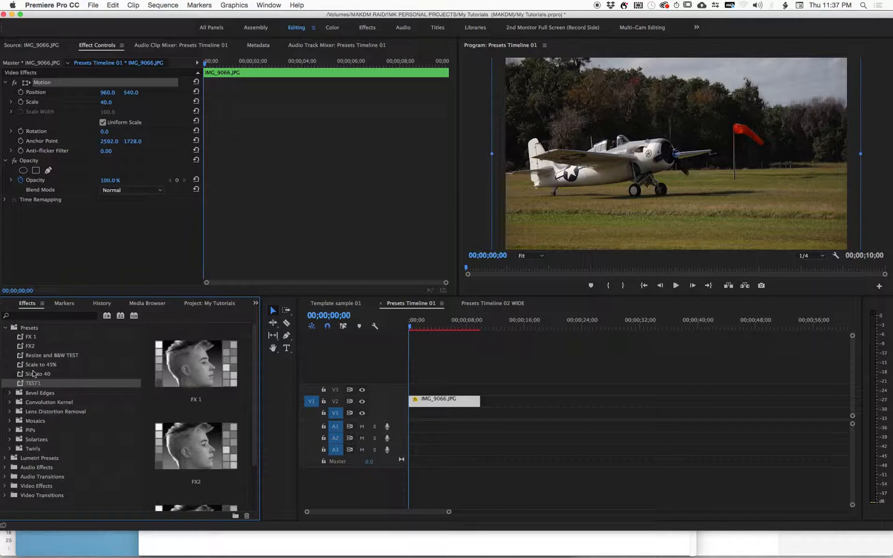
pyautogui.click(32, 375)
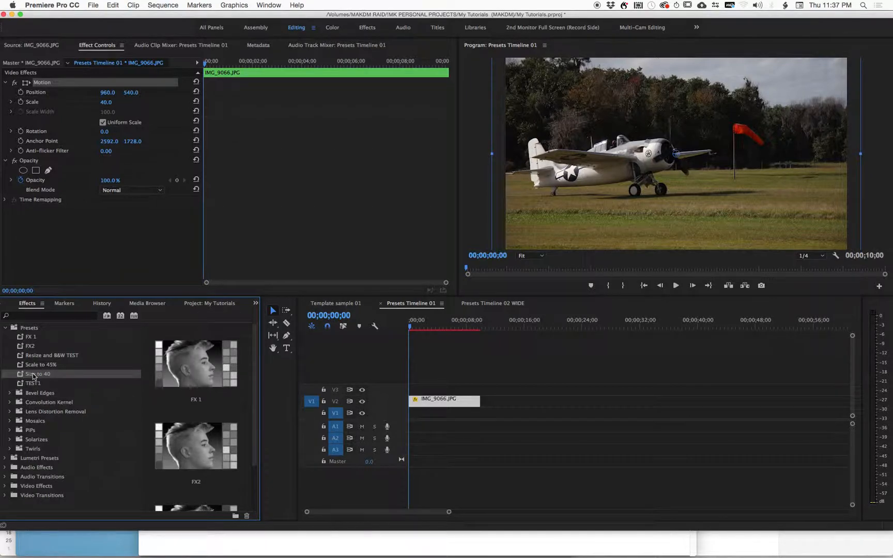
pyautogui.click(25, 375)
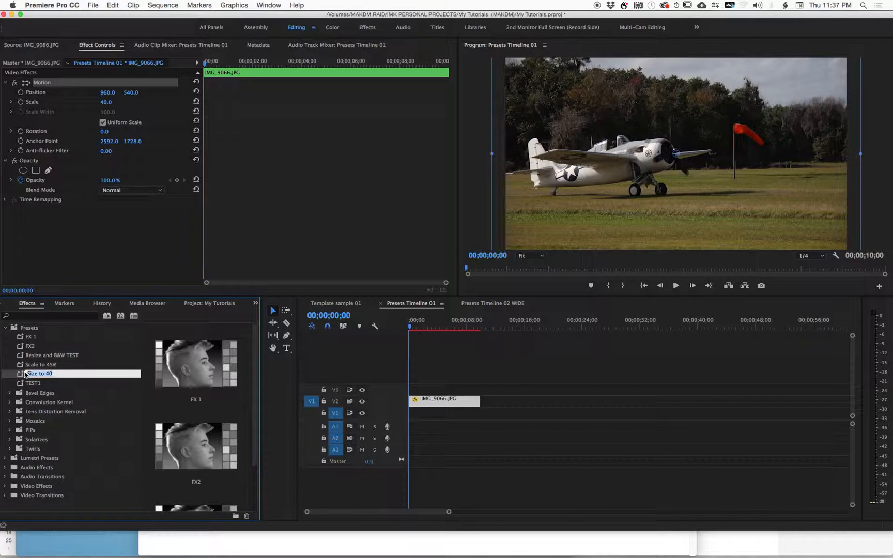
pyautogui.press('Return')
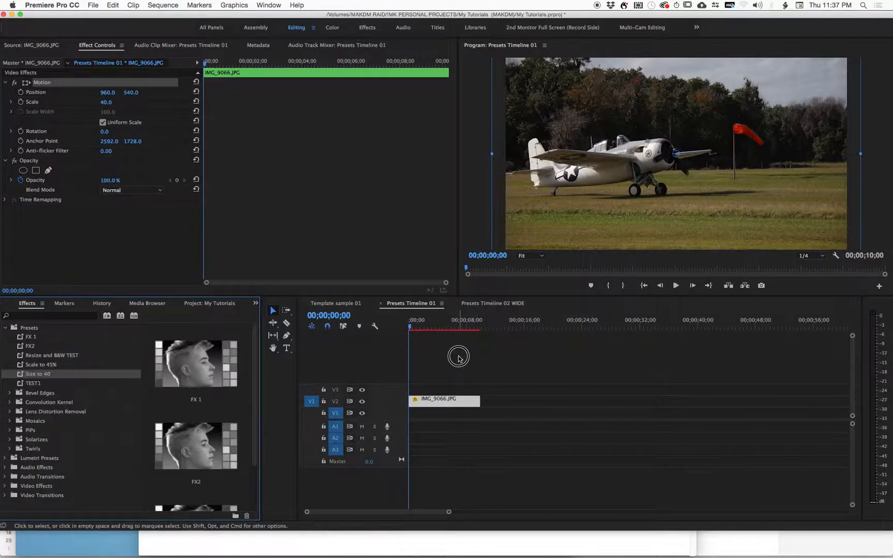
# Reset the IMG_9066.JPG timeline clip's scale to 100 and apply the "Size to 40" preset to it.
pyautogui.click(458, 348)
pyautogui.click(451, 325)
pyautogui.click(443, 401)
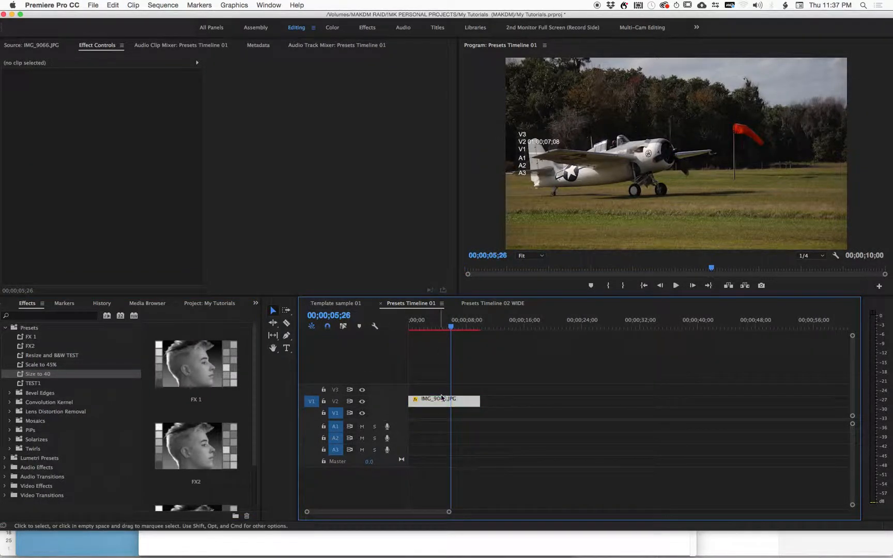
pyautogui.click(445, 327)
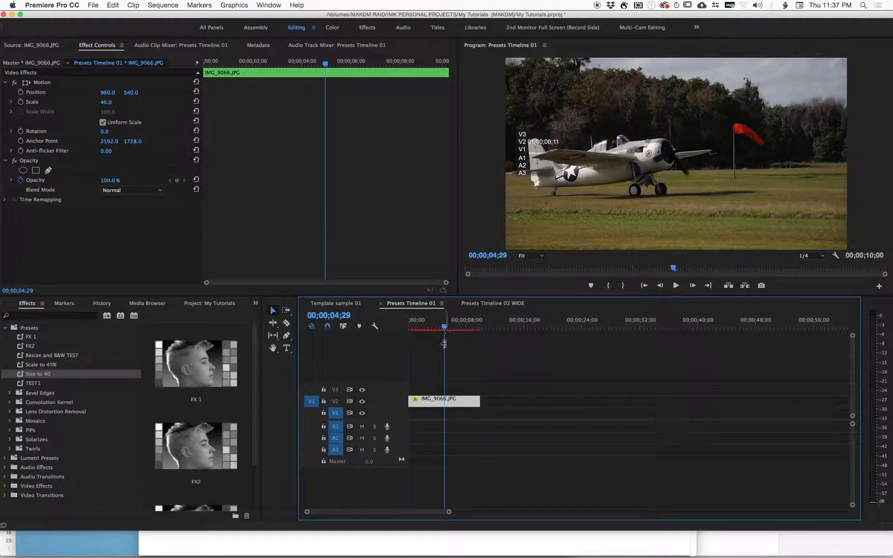
pyautogui.click(102, 102)
pyautogui.write('100')
pyautogui.press('Return')
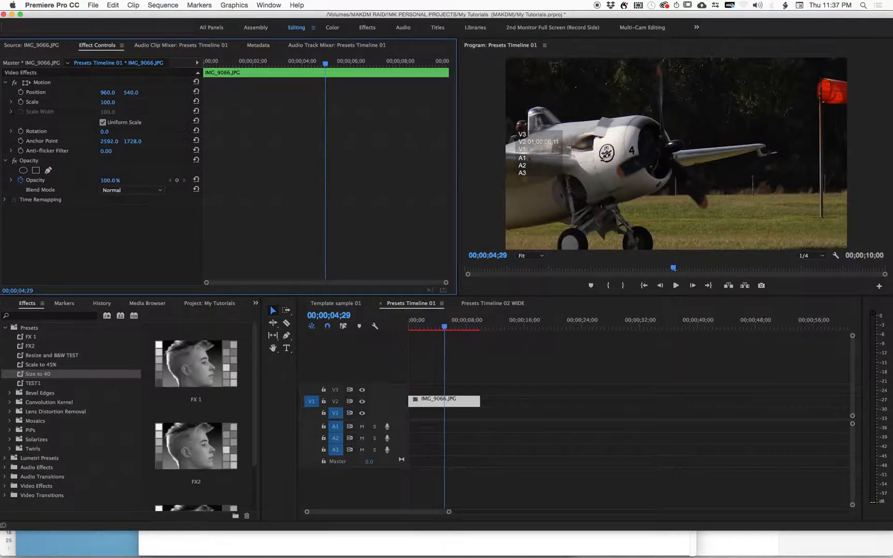
pyautogui.click(22, 375)
pyautogui.moveTo(22, 375); pyautogui.dragTo(440, 401)
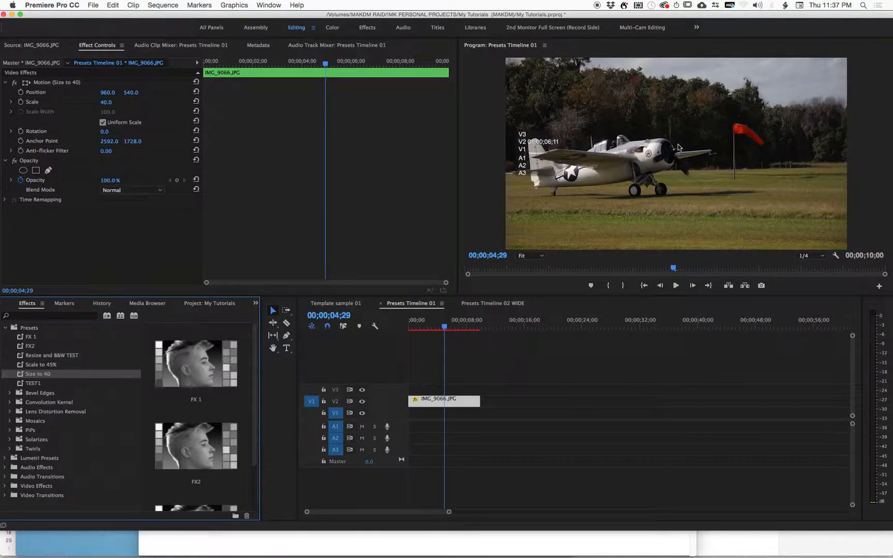
# Add IMG_8994.JPG, IMG_8986.JPG and IMG_4576.jpg from the MEDIA bin to track V2, directly after the IMG_9066.JPG clip.
pyautogui.click(470, 356)
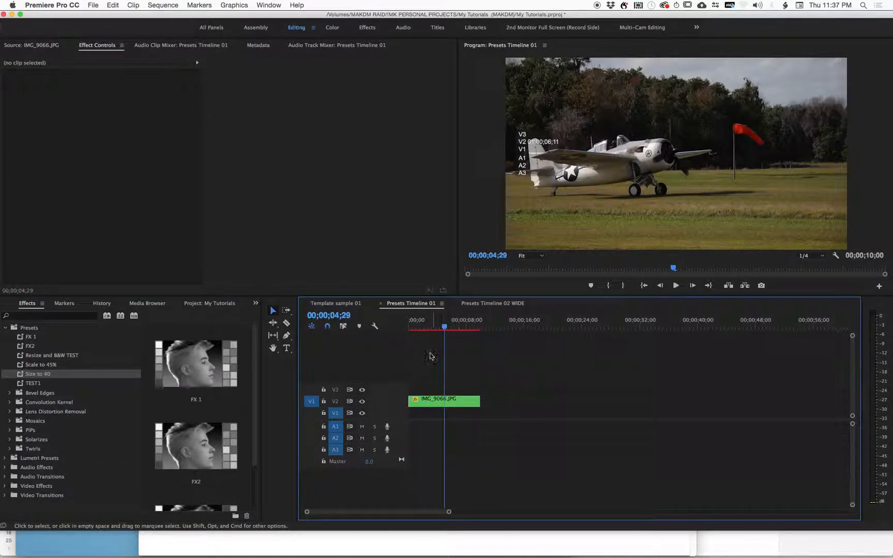
pyautogui.moveTo(454, 328); pyautogui.dragTo(488, 341)
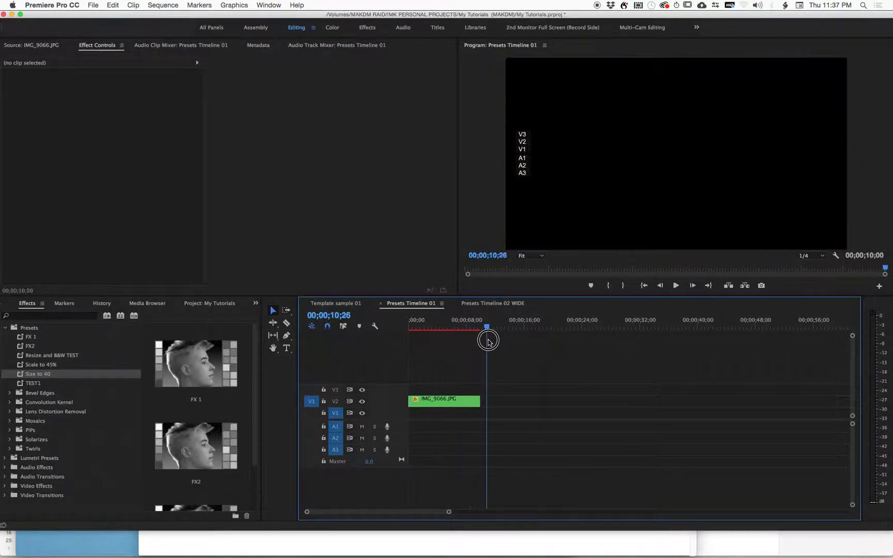
pyautogui.click(214, 303)
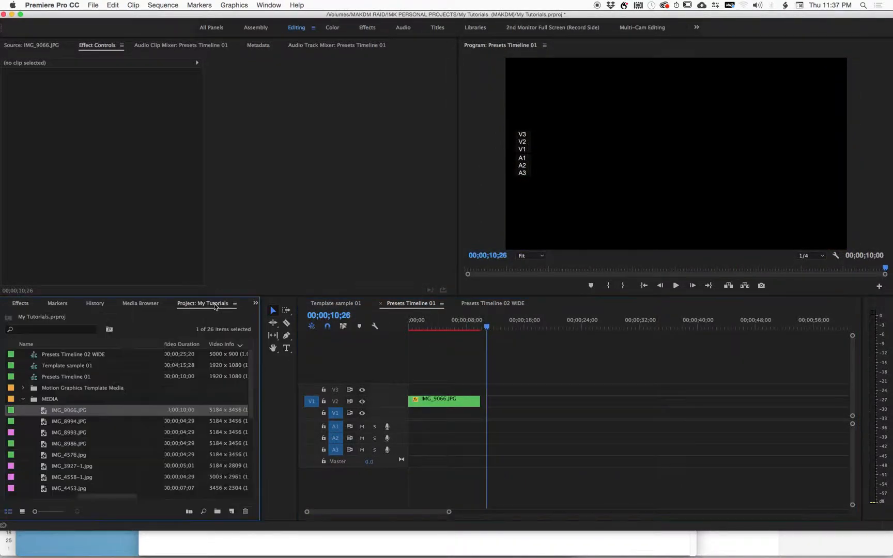
pyautogui.click(45, 421)
pyautogui.keyDown('super'); pyautogui.click(43, 447); pyautogui.keyUp('super')
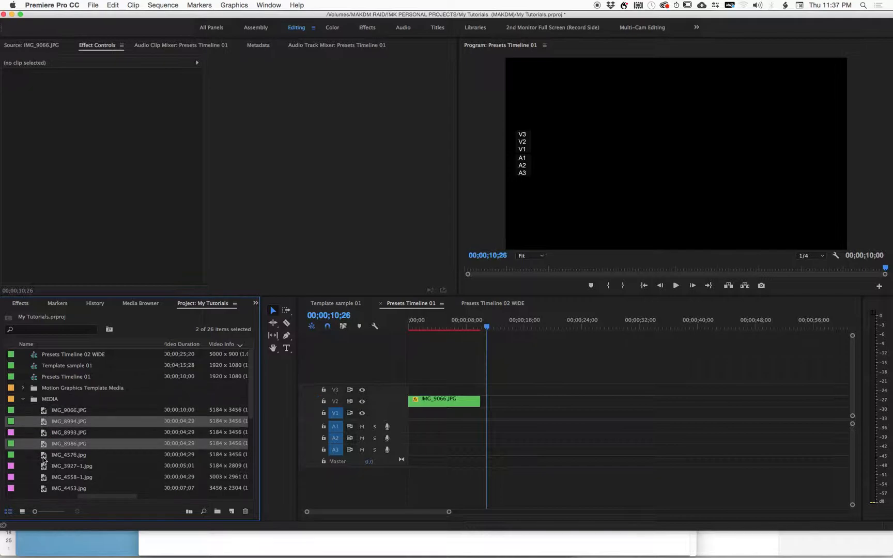
pyautogui.keyDown('super'); pyautogui.click(44, 457); pyautogui.keyUp('super')
pyautogui.moveTo(44, 458); pyautogui.dragTo(534, 408)
pyautogui.click(501, 327)
pyautogui.moveTo(503, 327)
pyautogui.mouseDown()
pyautogui.moveTo(557, 324)
pyautogui.moveTo(482, 325)
pyautogui.moveTo(493, 325)
pyautogui.mouseUp()
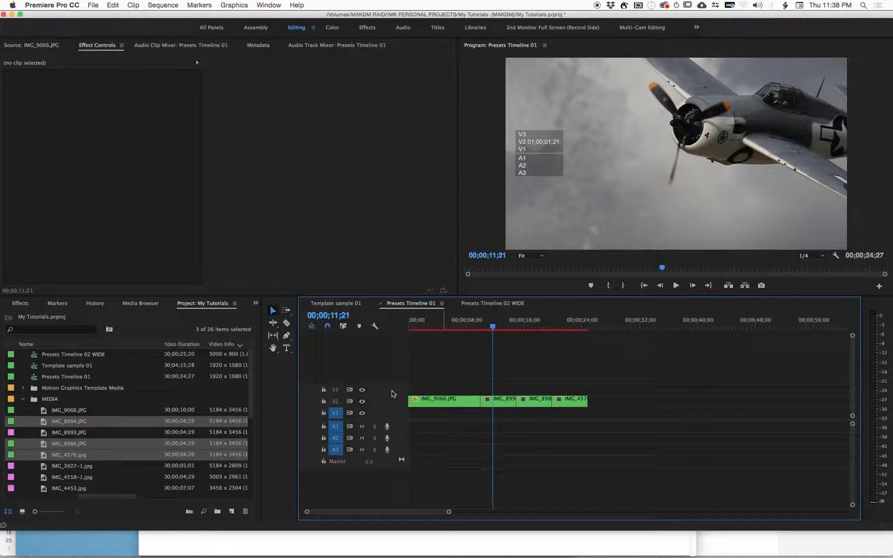
# Apply the "Size to 40" preset to the three newly added photo clips together and scrub back to the sequence start.
pyautogui.moveTo(592, 379); pyautogui.dragTo(489, 413)
pyautogui.click(19, 303)
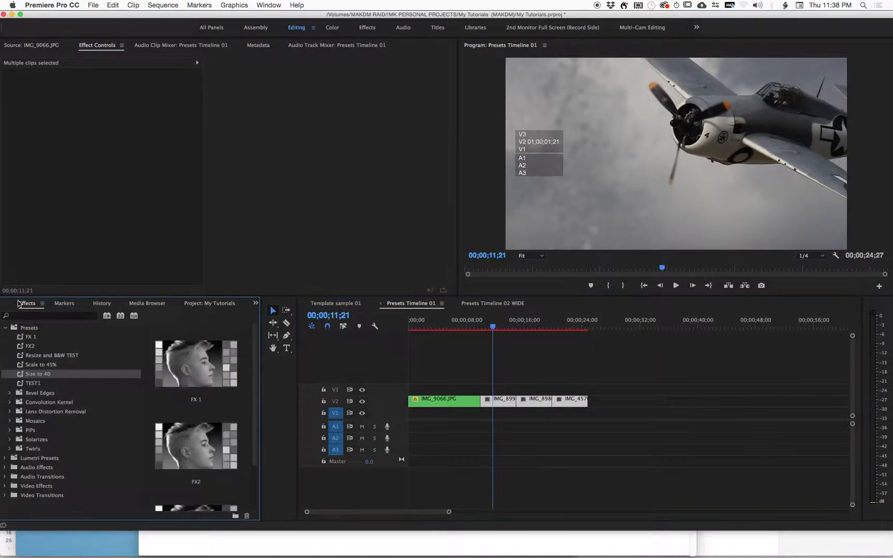
pyautogui.doubleClick(31, 374)
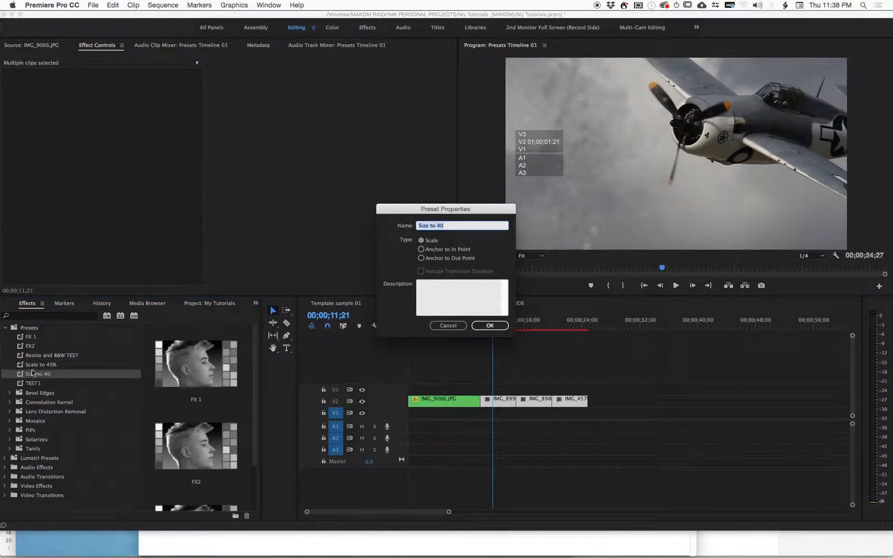
pyautogui.click(448, 325)
pyautogui.moveTo(23, 377); pyautogui.dragTo(496, 405)
pyautogui.click(525, 326)
pyautogui.moveTo(527, 326); pyautogui.dragTo(357, 339)
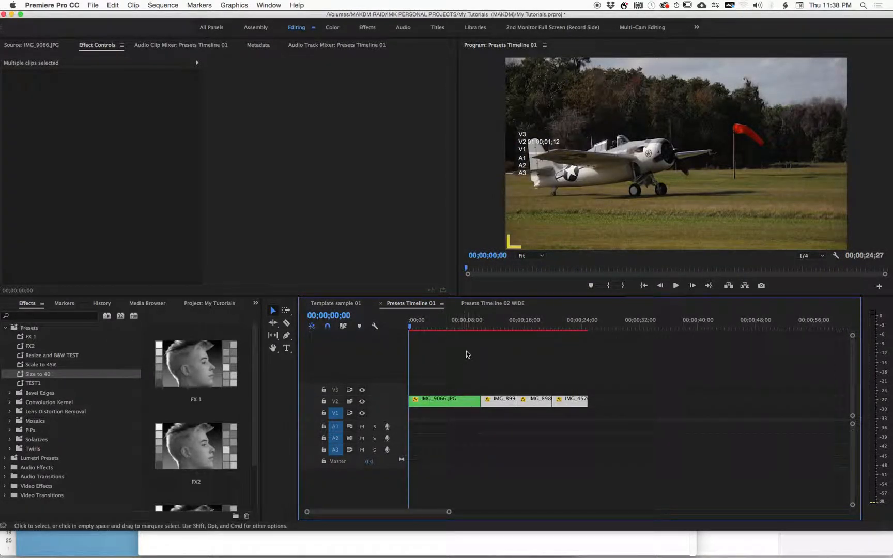
pyautogui.click(471, 345)
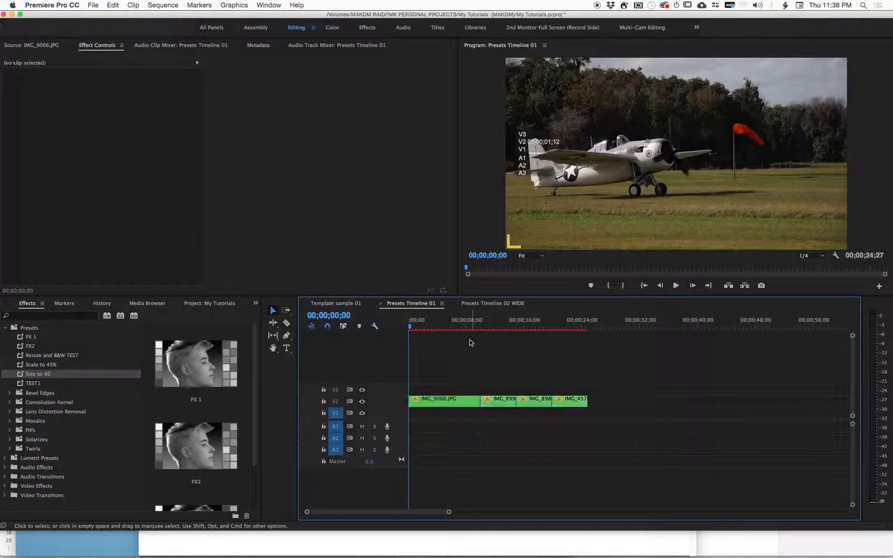
# Apply the Lumetri Color effect from the Color Correction video effects to the IMG_9066.JPG timeline clip.
pyautogui.click(462, 402)
pyautogui.click(235, 66)
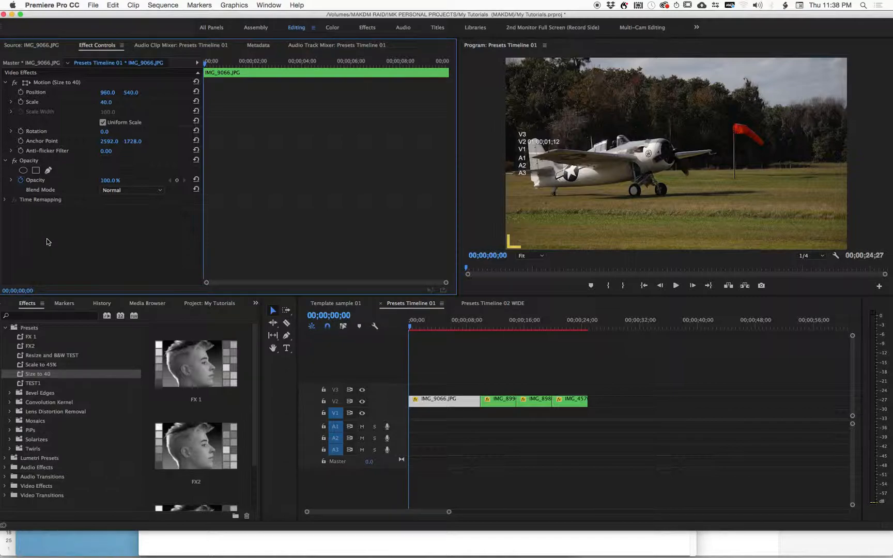
pyautogui.rightClick(101, 236)
pyautogui.click(87, 235)
pyautogui.click(6, 487)
pyautogui.scroll(-5, 74, 411)
pyautogui.scroll(-3, 74, 411)
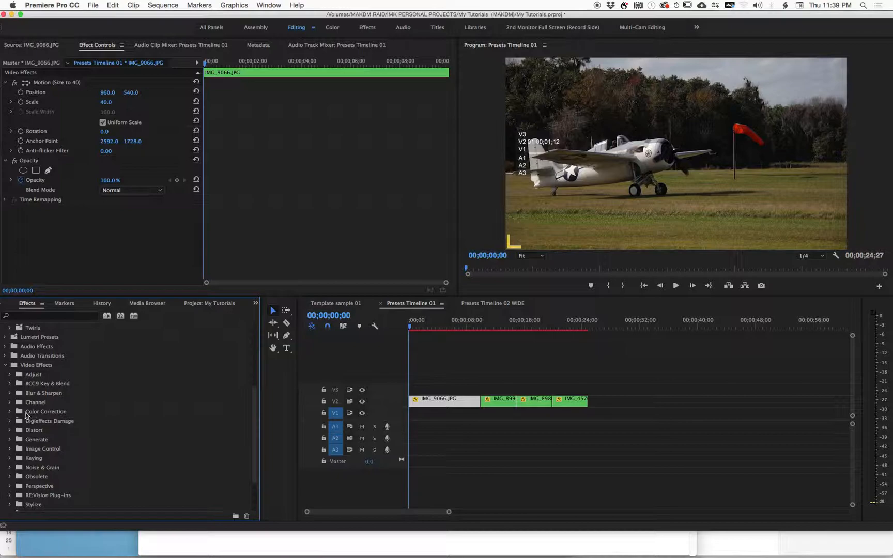
pyautogui.scroll(-4, 34, 460)
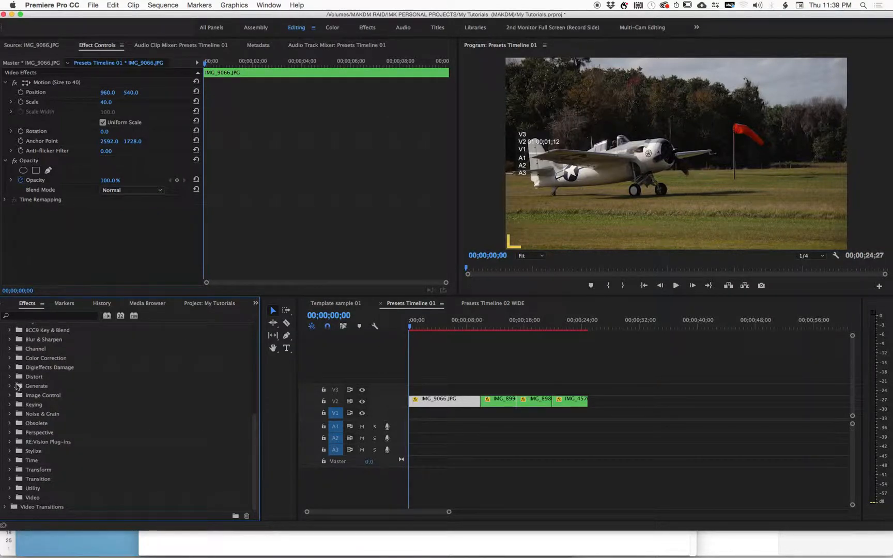
pyautogui.click(10, 358)
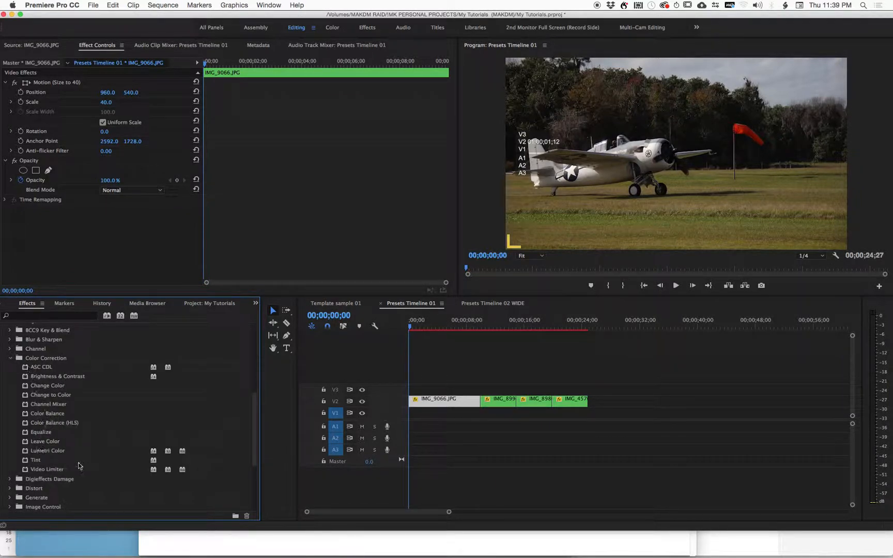
pyautogui.moveTo(24, 450); pyautogui.dragTo(74, 247)
# Turn on keyframing for Saturation in Lumetri Color's Basic Correction at the start of the IMG_9066.JPG clip.
pyautogui.scroll(-1, 75, 248)
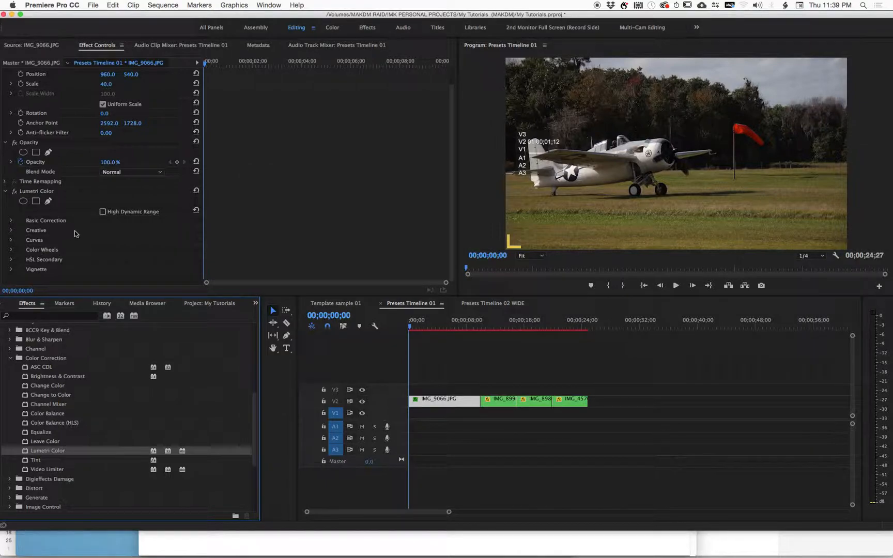
pyautogui.click(11, 220)
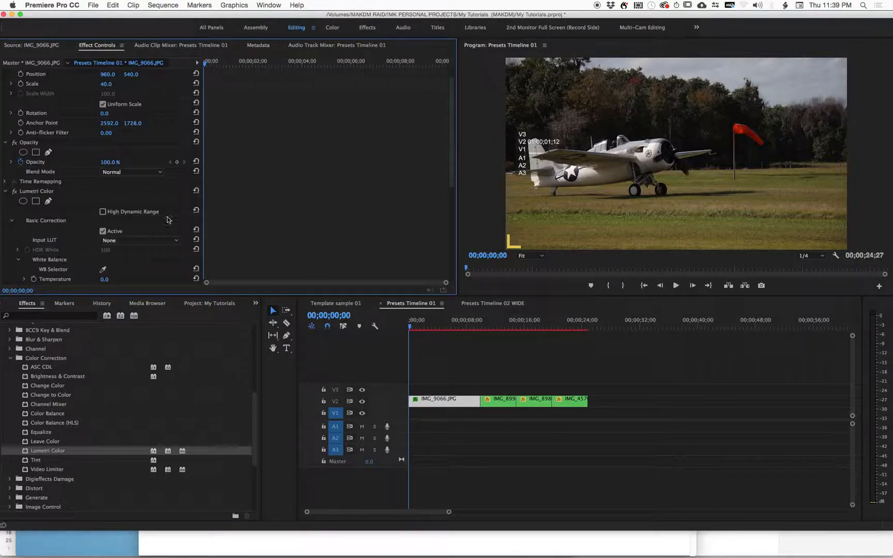
pyautogui.scroll(-4, 155, 212)
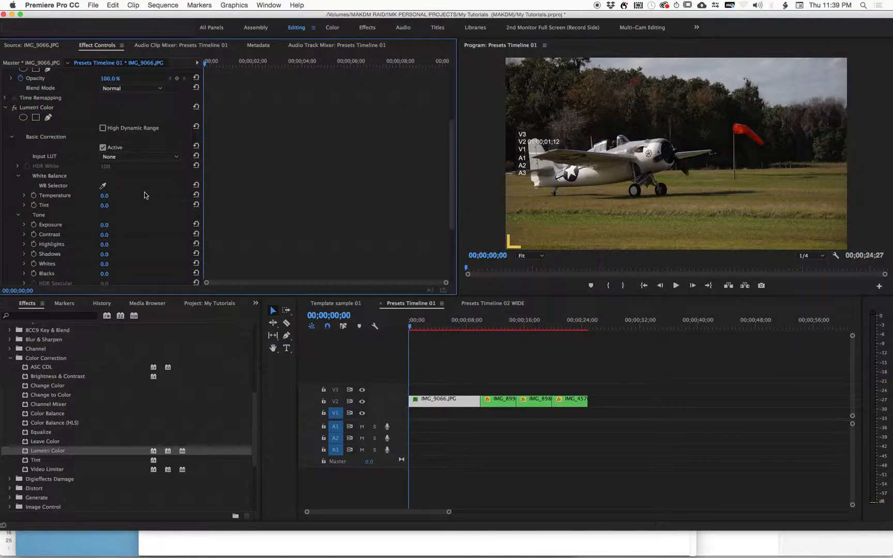
pyautogui.scroll(-1, 145, 197)
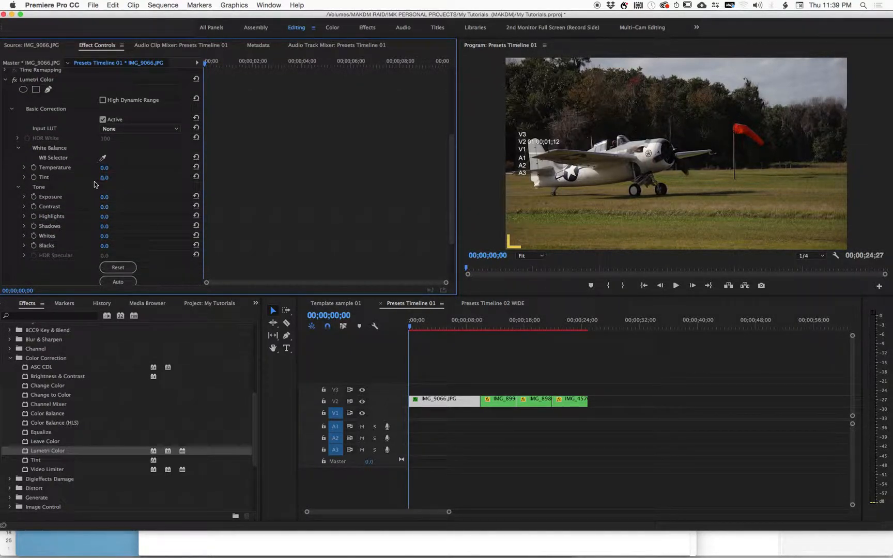
pyautogui.scroll(-1, 106, 199)
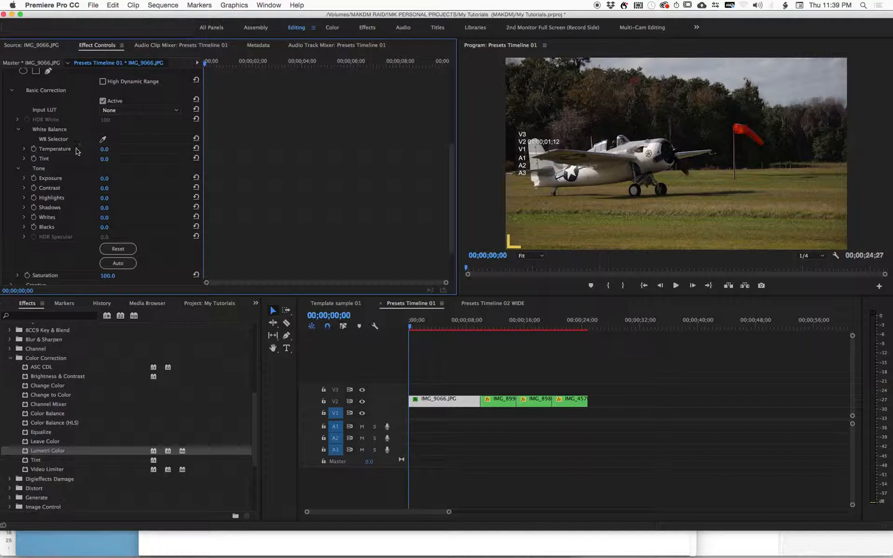
pyautogui.scroll(-3, 77, 199)
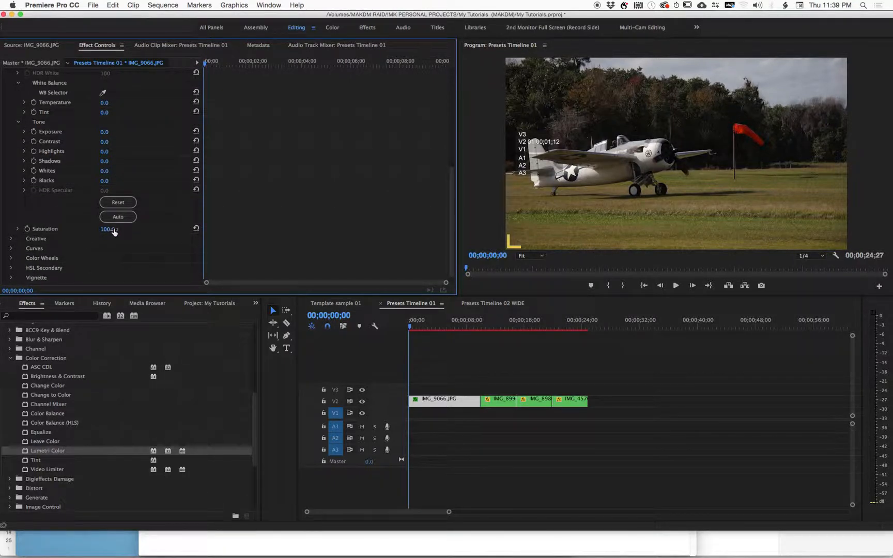
pyautogui.click(26, 230)
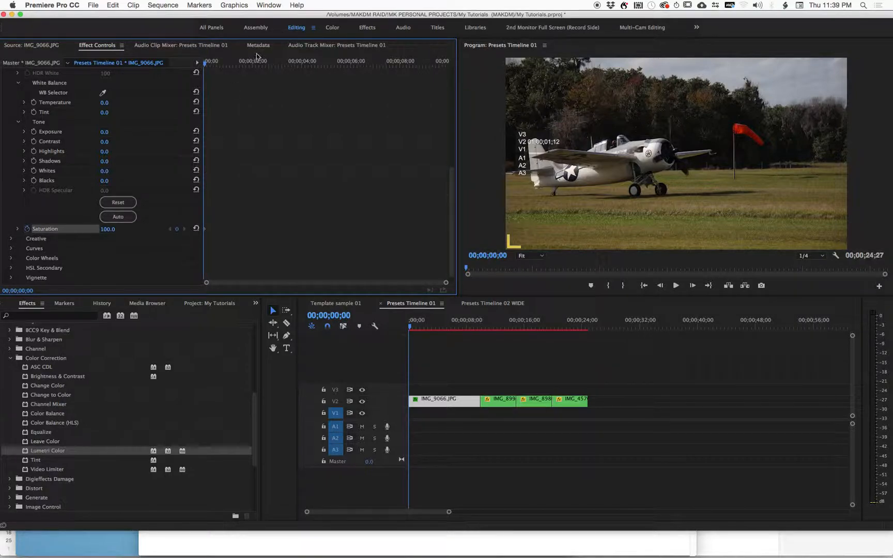
# Add a second Saturation keyframe at 00;00;02;00 and return the playhead to the first keyframe.
pyautogui.click(24, 290)
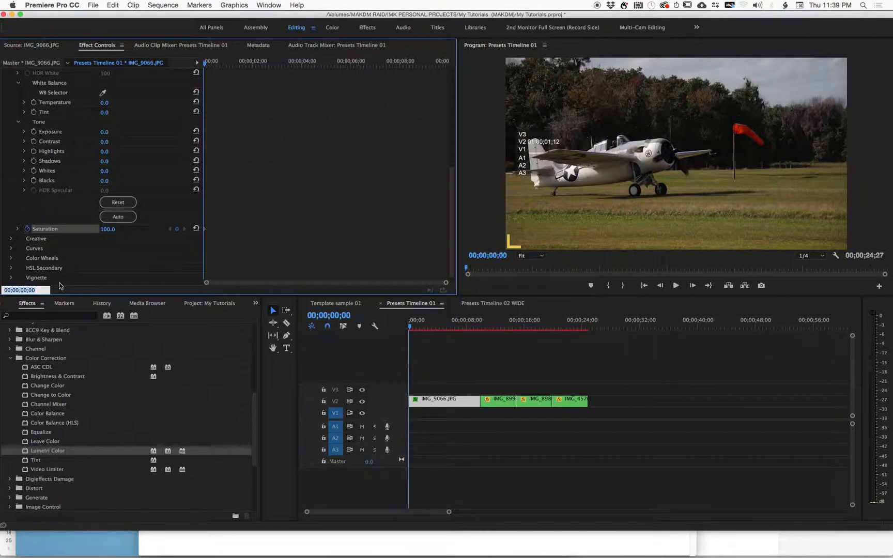
pyautogui.write('200')
pyautogui.press('Return')
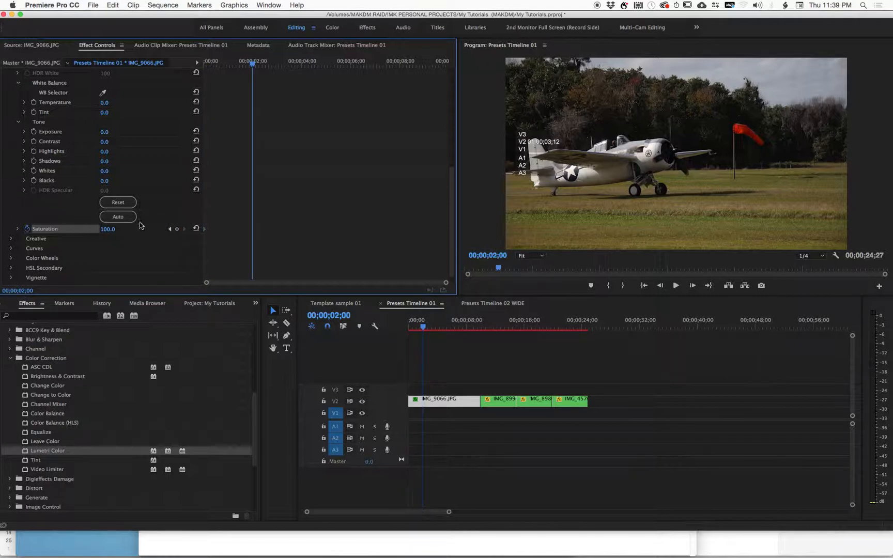
pyautogui.click(177, 229)
pyautogui.click(171, 229)
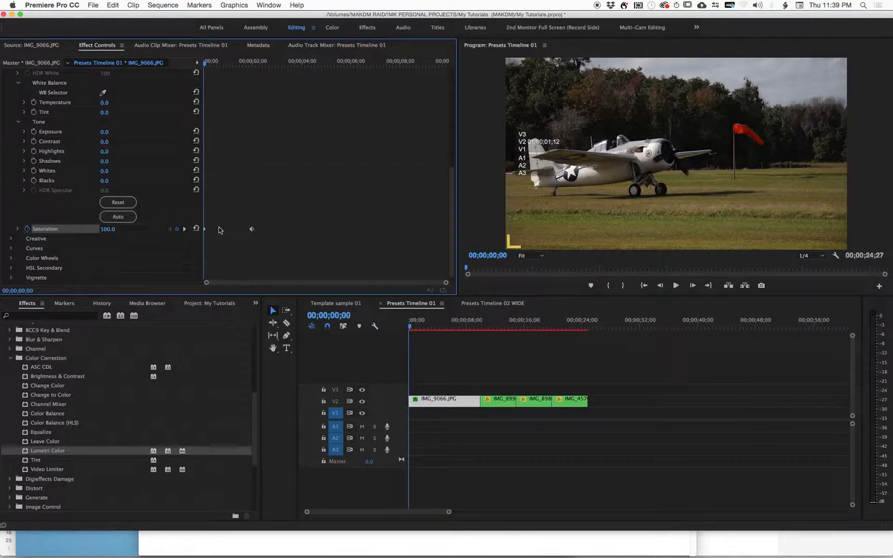
# Move the first Saturation keyframe to 00;00;01;00, using the playhead as the guide.
pyautogui.click(24, 291)
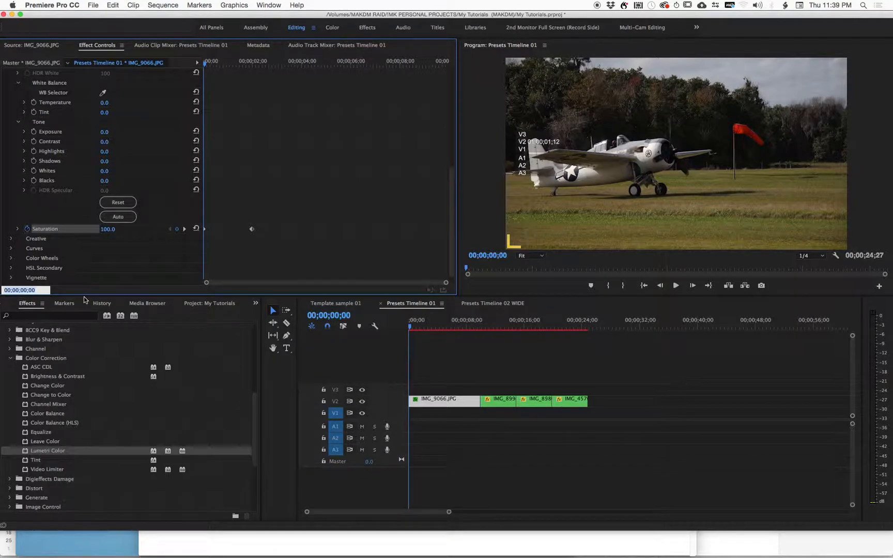
pyautogui.write('+100')
pyautogui.press('Return')
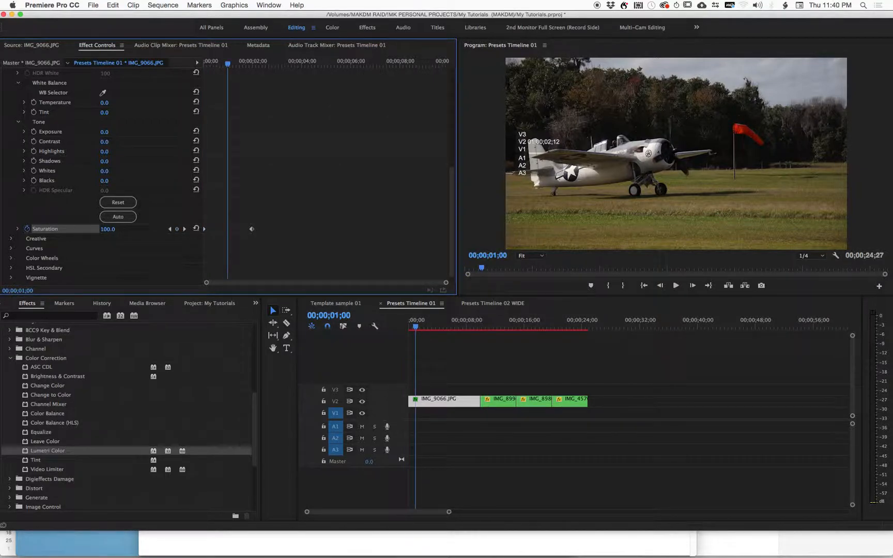
pyautogui.click(203, 230)
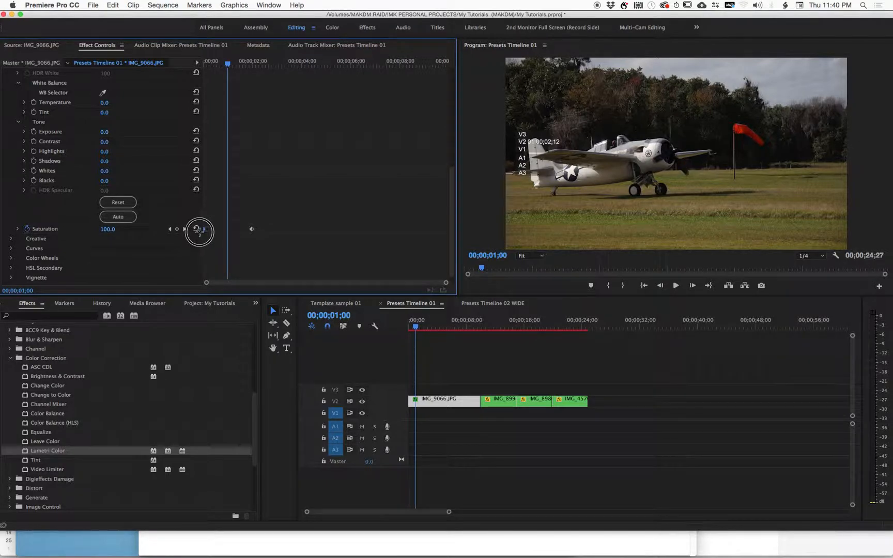
pyautogui.moveTo(205, 230); pyautogui.dragTo(227, 230)
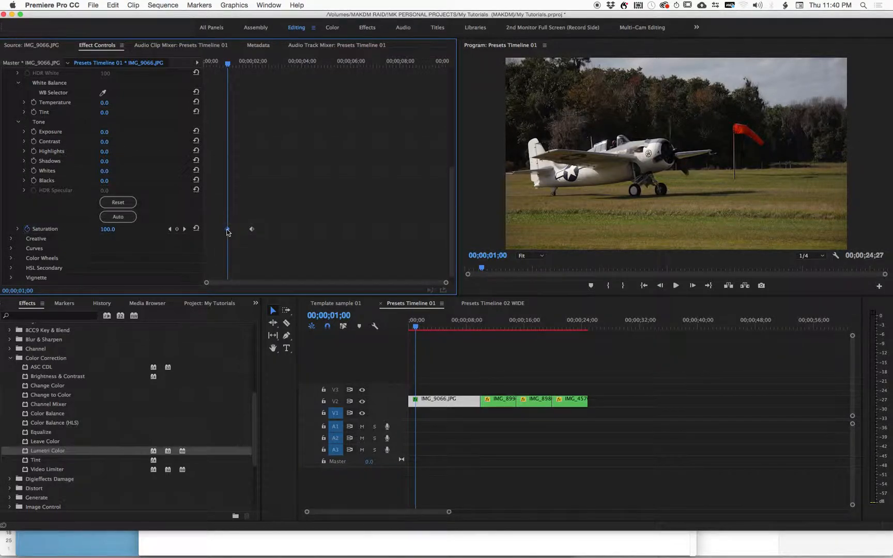
# Set Saturation to 0 at the one-second keyframe, then preview the colour fade and return to the sequence start.
pyautogui.click(108, 229)
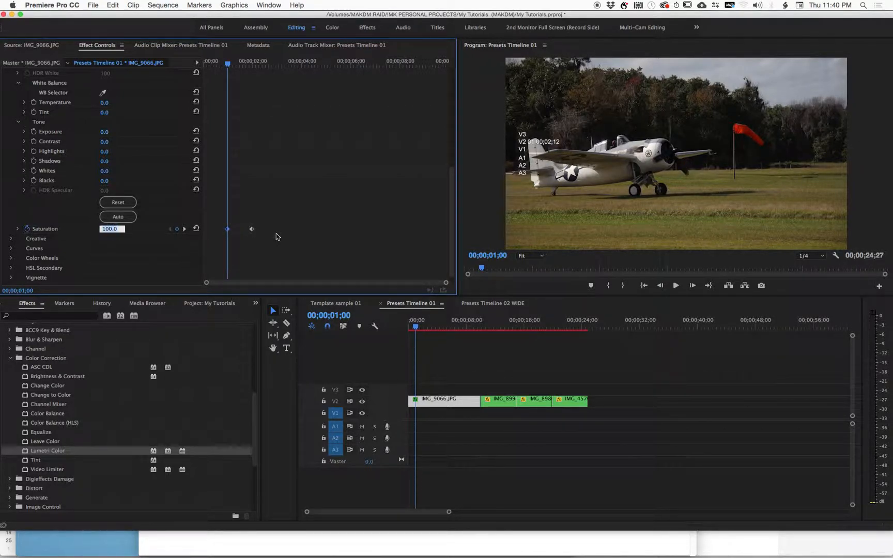
pyautogui.write('0')
pyautogui.press('Return')
pyautogui.press('space')
pyautogui.moveTo(232, 57)
pyautogui.mouseDown()
pyautogui.moveTo(251, 56)
pyautogui.moveTo(226, 55)
pyautogui.mouseUp()
pyautogui.click(446, 320)
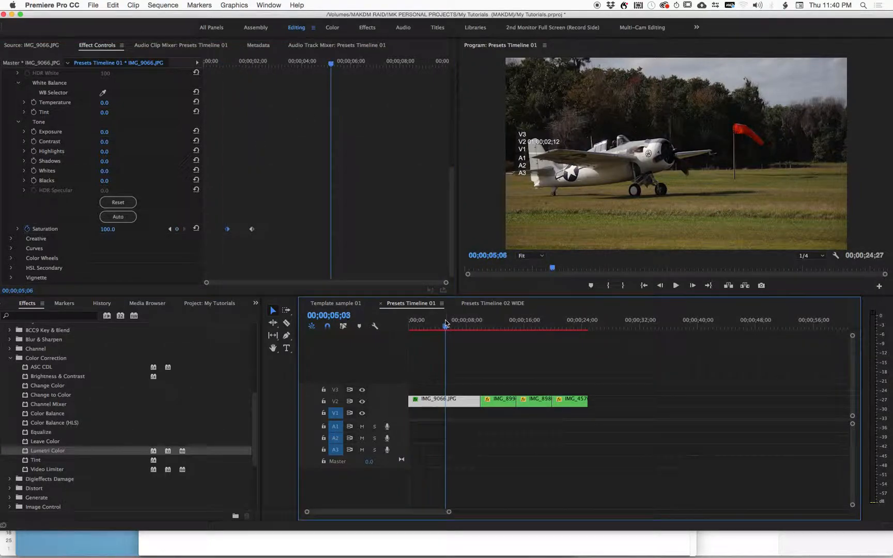
pyautogui.moveTo(431, 321); pyautogui.dragTo(409, 325)
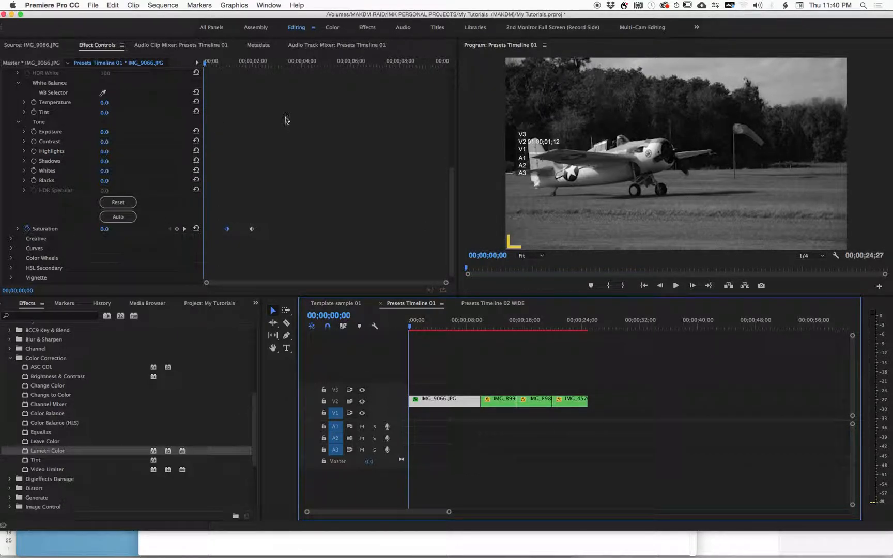
# Add an Opacity keyframe of 0% at the start of the IMG_9066.JPG clip.
pyautogui.scroll(10, 286, 118)
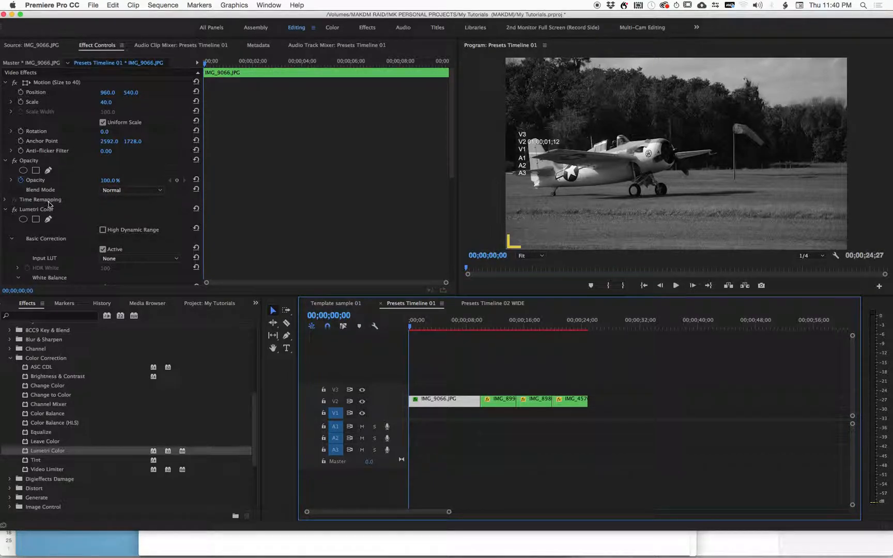
pyautogui.click(33, 161)
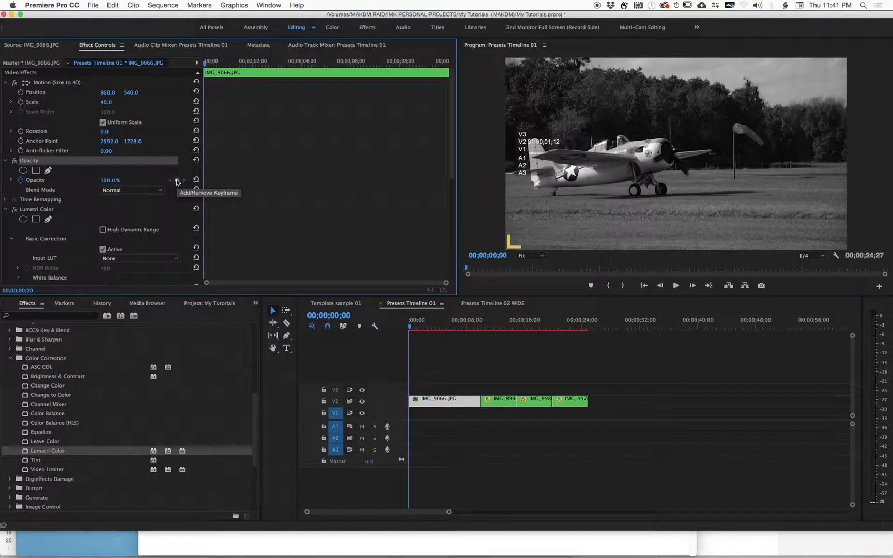
pyautogui.click(177, 181)
pyautogui.click(112, 181)
pyautogui.write('0')
pyautogui.press('Return')
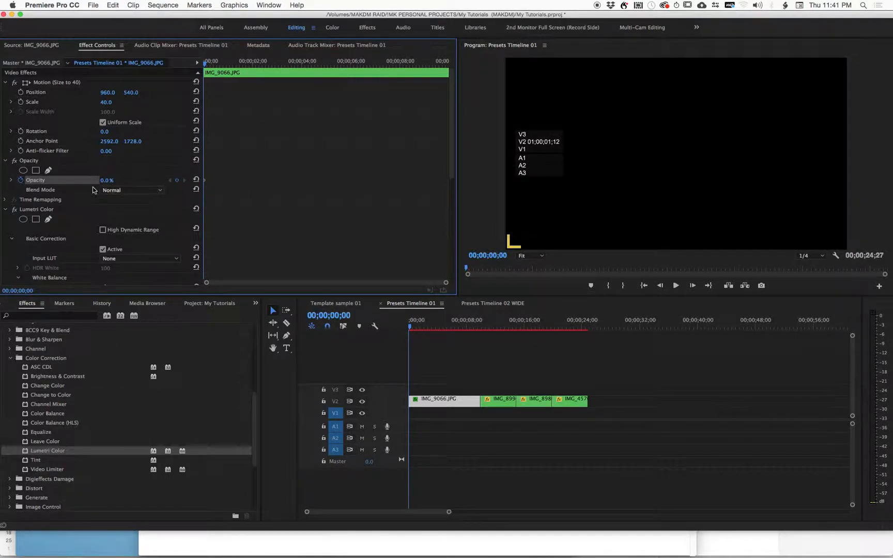
# Add an Opacity keyframe of 100% at 00;00;00;10 and return the playhead to the sequence start.
pyautogui.click(26, 291)
pyautogui.write('+')
pyautogui.write('10')
pyautogui.press('Return')
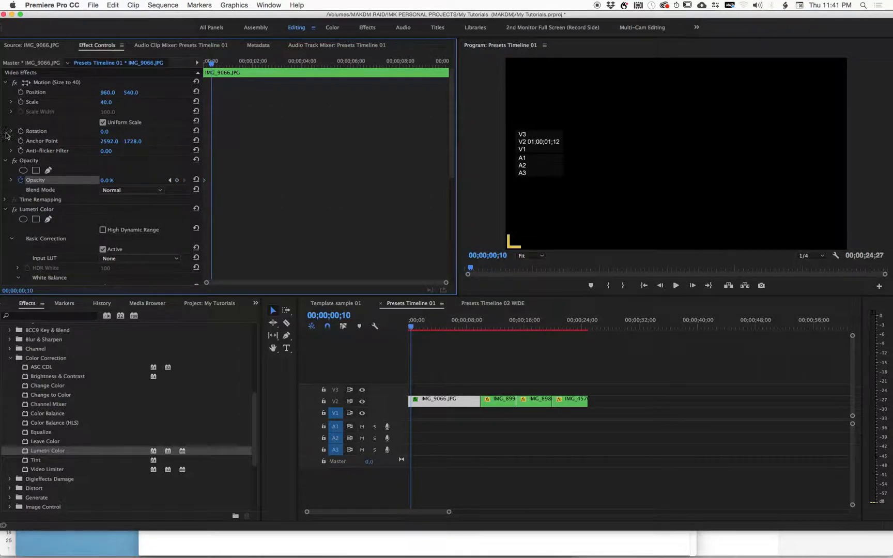
pyautogui.click(177, 181)
pyautogui.click(113, 179)
pyautogui.write('100')
pyautogui.press('Return')
pyautogui.moveTo(212, 66); pyautogui.dragTo(172, 83)
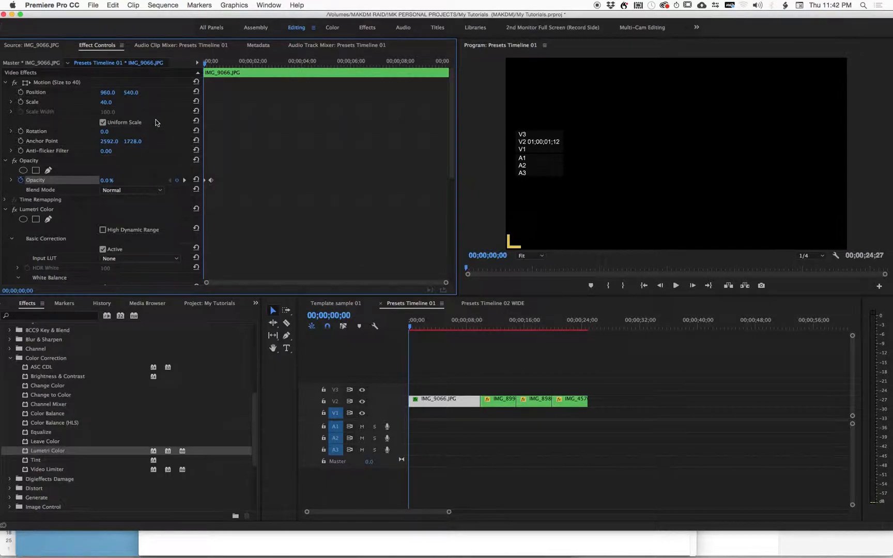
# Keyframe the IMG_9066.JPG clip's Scale from 40 at its start to 60 at its end, then preview the zoom.
pyautogui.click(21, 103)
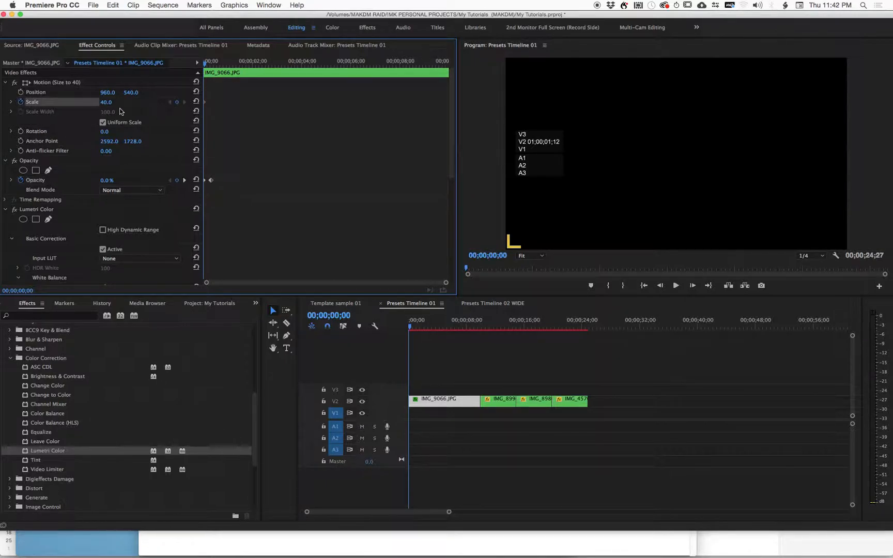
pyautogui.moveTo(244, 62); pyautogui.dragTo(491, 57)
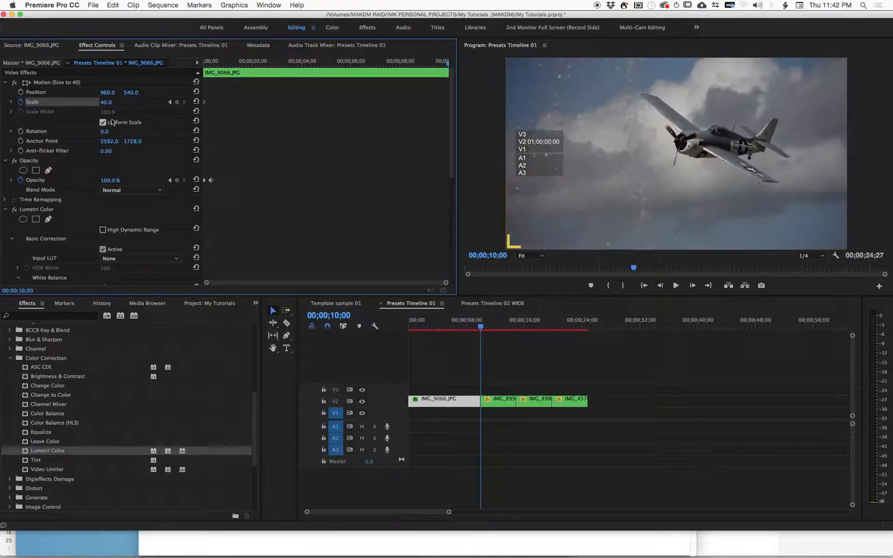
pyautogui.click(113, 102)
pyautogui.write('60')
pyautogui.press('Return')
pyautogui.moveTo(262, 62); pyautogui.dragTo(142, 91)
pyautogui.press('space')
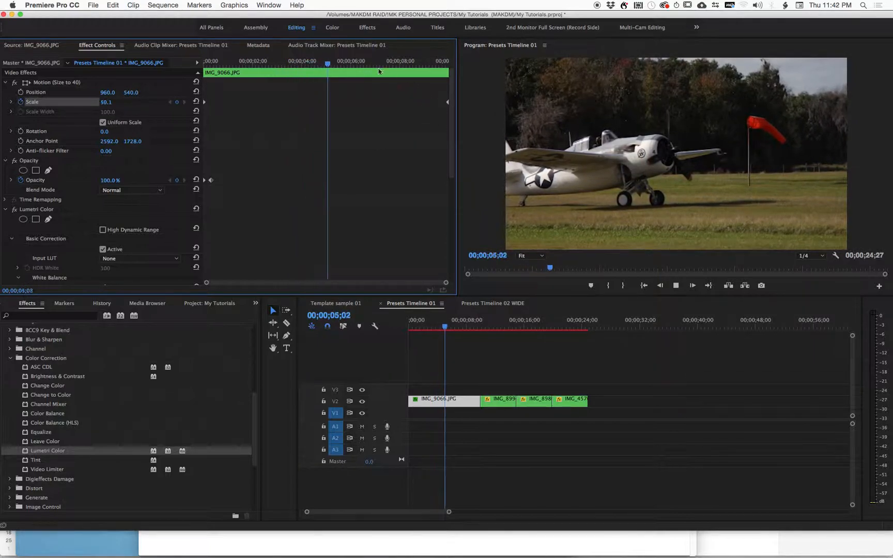
pyautogui.moveTo(350, 60); pyautogui.dragTo(75, 69)
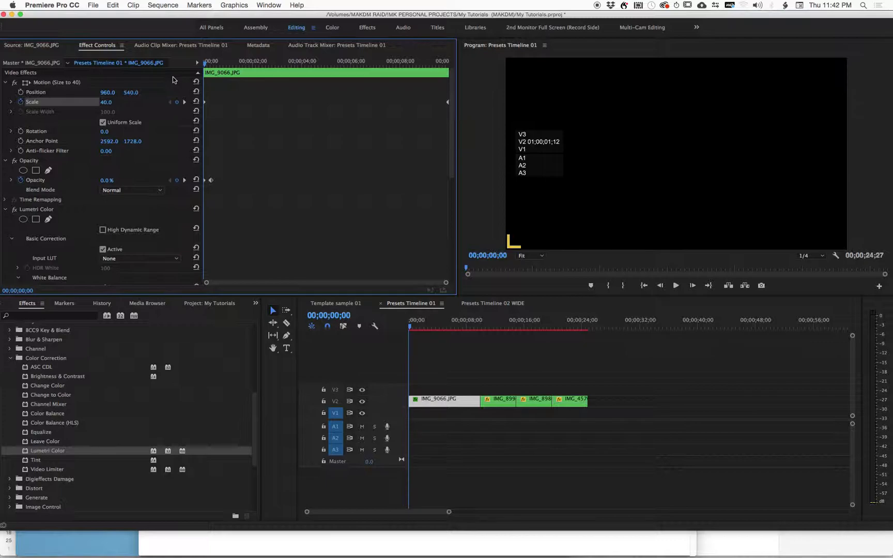
pyautogui.click(225, 60)
pyautogui.moveTo(224, 59); pyautogui.dragTo(160, 74)
# Save the clip's Motion, Opacity and Lumetri Color effects together as a preset named MK FX1, anchored to the in point.
pyautogui.click(5, 210)
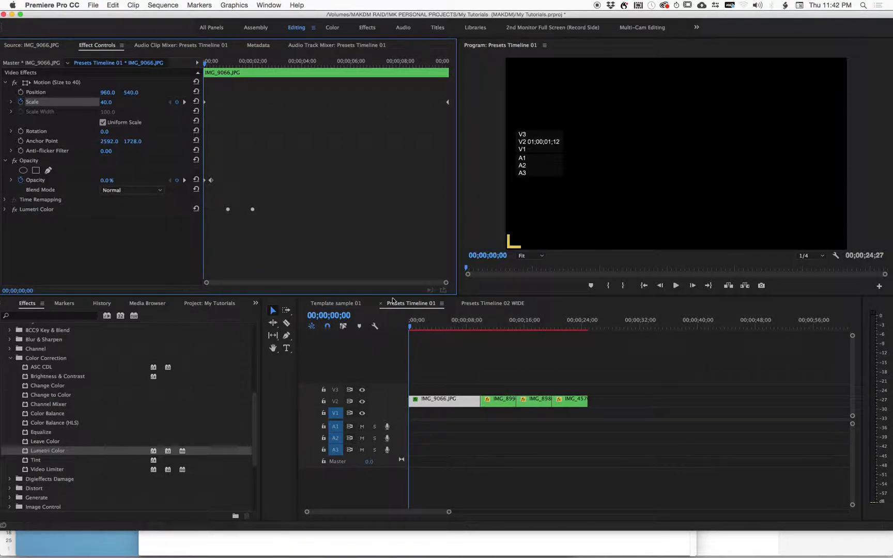
pyautogui.click(40, 211)
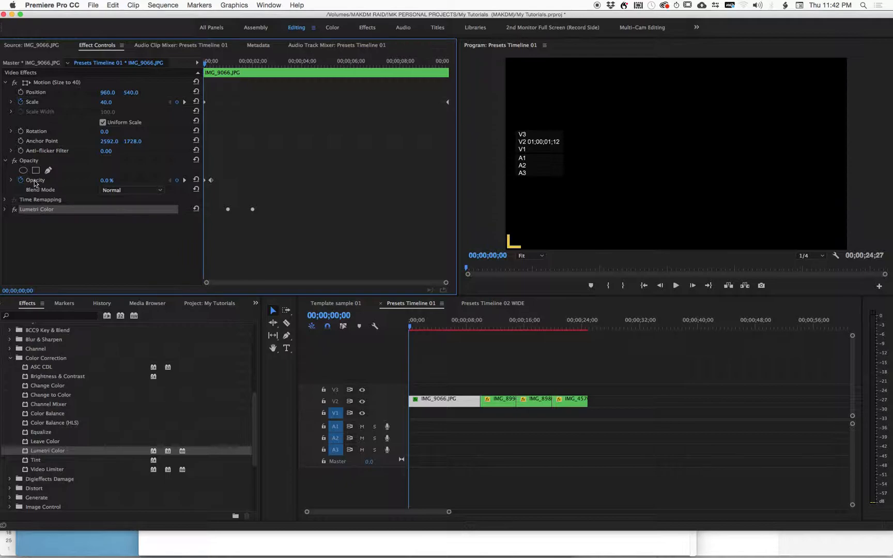
pyautogui.click(34, 161)
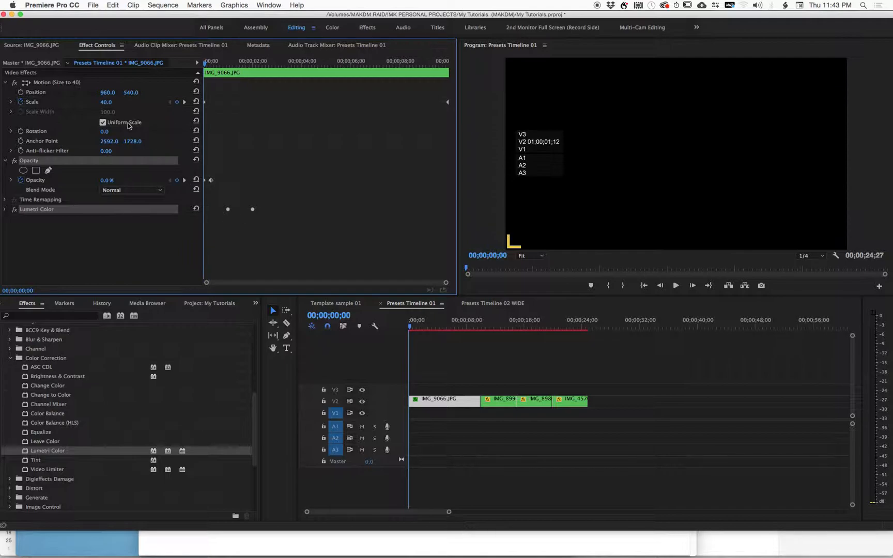
pyautogui.click(55, 83)
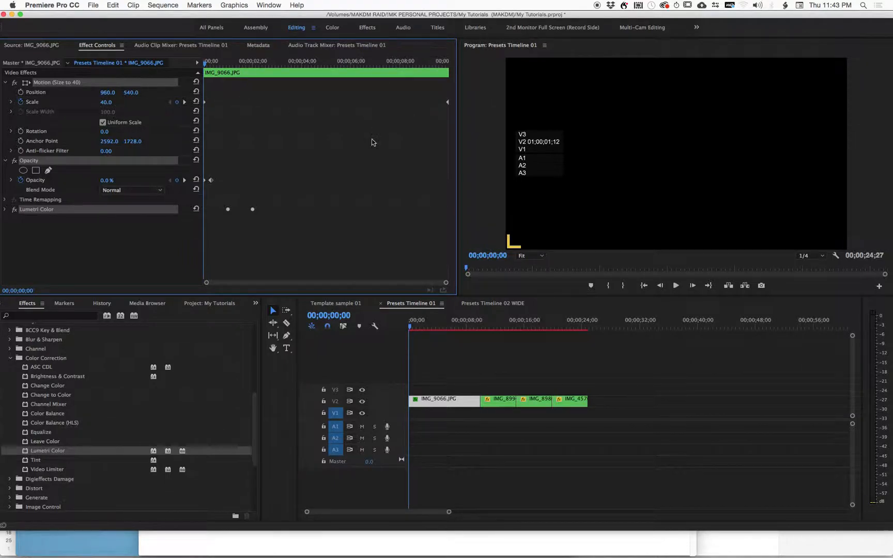
pyautogui.rightClick(116, 82)
pyautogui.click(126, 100)
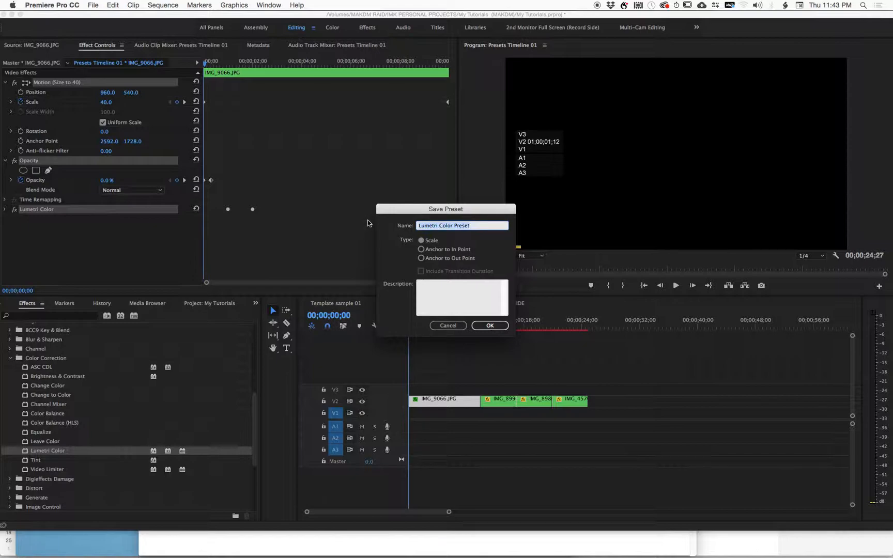
pyautogui.write('MK FX1')
pyautogui.click(449, 292)
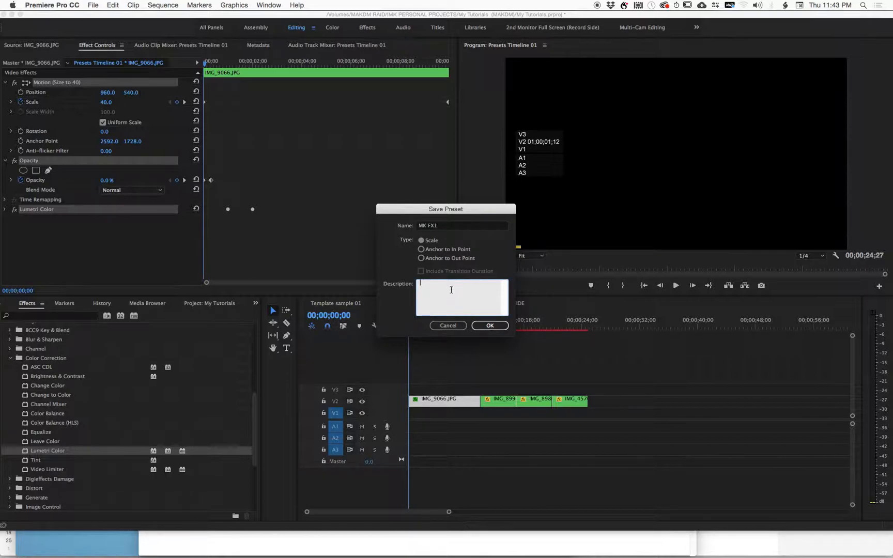
pyautogui.click(422, 251)
pyautogui.click(490, 325)
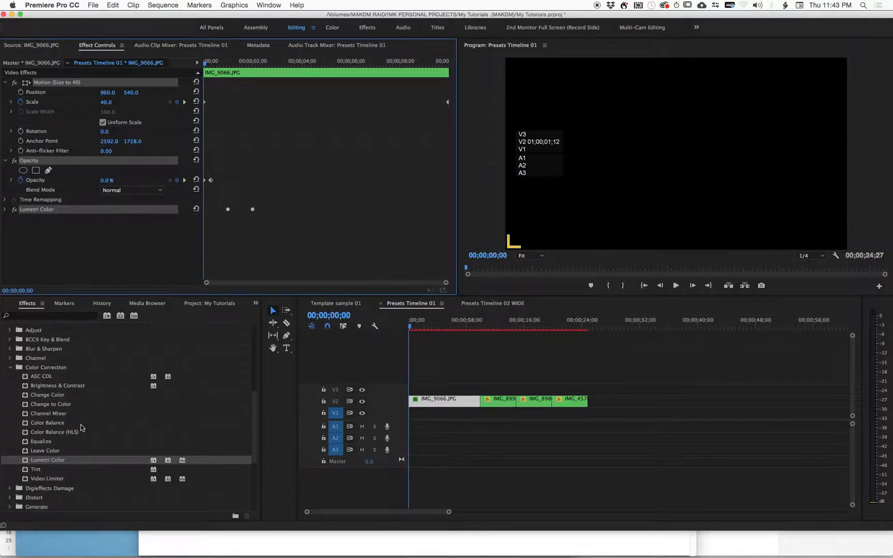
# Apply the MK FX1 preset to the three clips after IMG_9066.JPG at once and preview the result.
pyautogui.scroll(8, 32, 391)
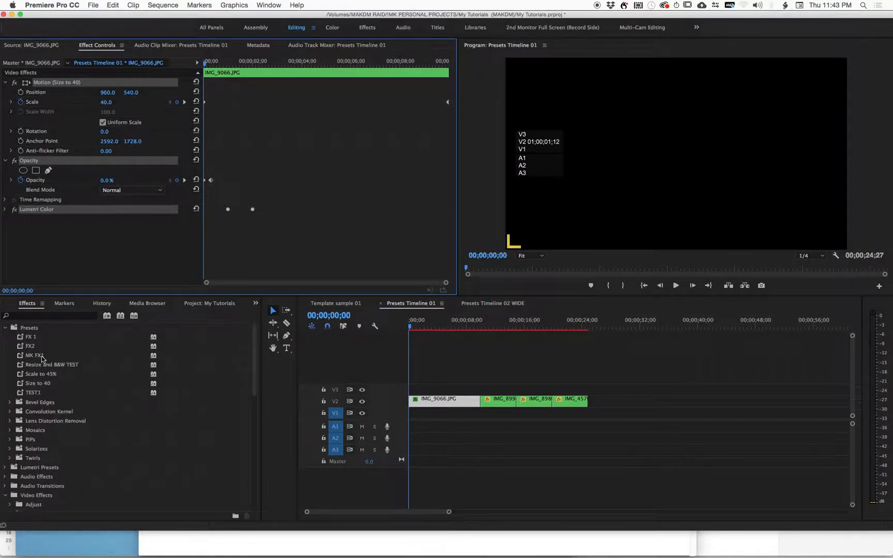
pyautogui.click(40, 356)
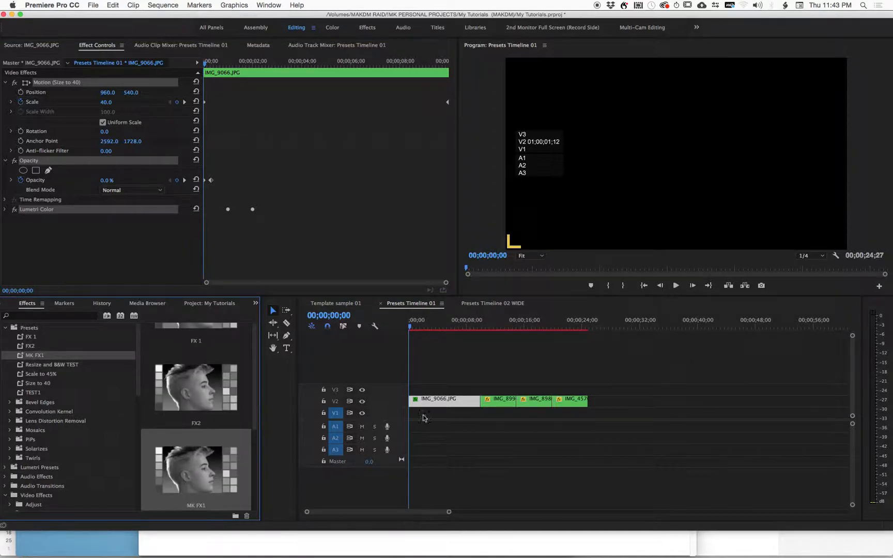
pyautogui.click(497, 344)
pyautogui.moveTo(503, 324); pyautogui.dragTo(565, 333)
pyautogui.moveTo(573, 371); pyautogui.dragTo(506, 416)
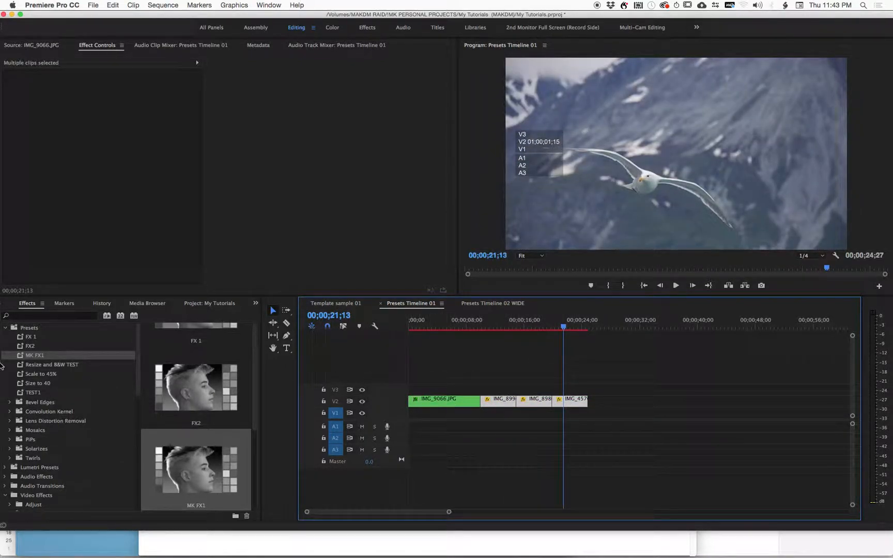
pyautogui.moveTo(21, 357); pyautogui.dragTo(505, 401)
pyautogui.moveTo(490, 333)
pyautogui.mouseDown()
pyautogui.moveTo(500, 326)
pyautogui.moveTo(480, 331)
pyautogui.mouseUp()
pyautogui.press('space')
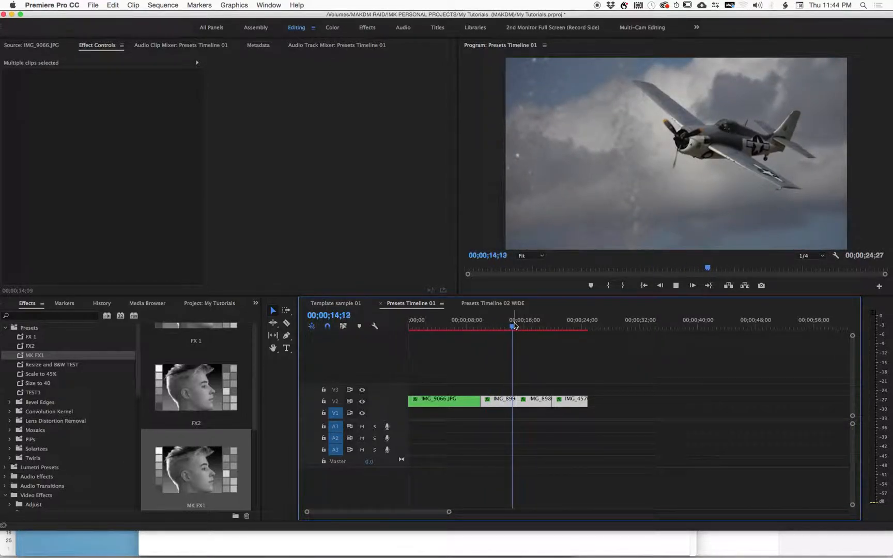
# Move the second clip up to track V3, starting at 00;00;09;02 so it overlaps the end of IMG_9066.JPG.
pyautogui.click(498, 344)
pyautogui.moveTo(482, 316); pyautogui.dragTo(474, 316)
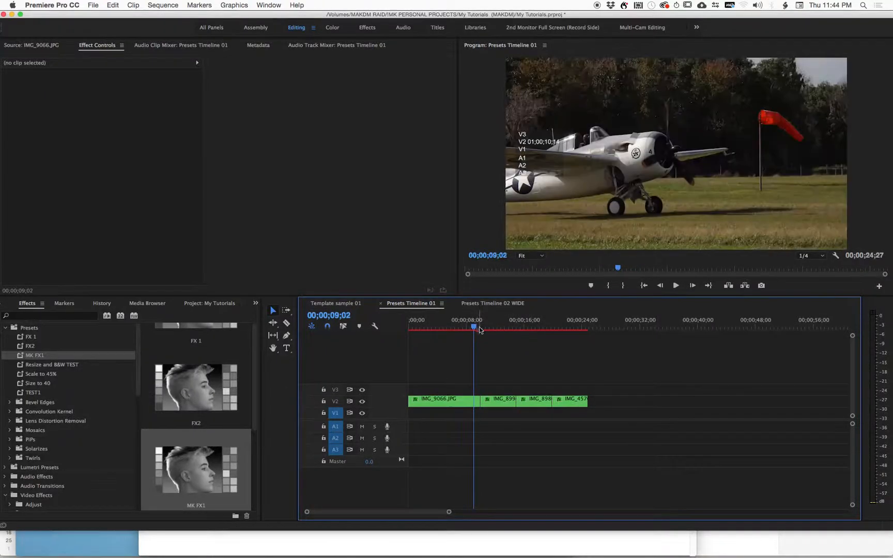
pyautogui.moveTo(494, 402); pyautogui.dragTo(528, 370)
# Place IMG_8986.JPG on track V4 and shift it earlier to overlap the end of the V3 clip.
pyautogui.click(505, 334)
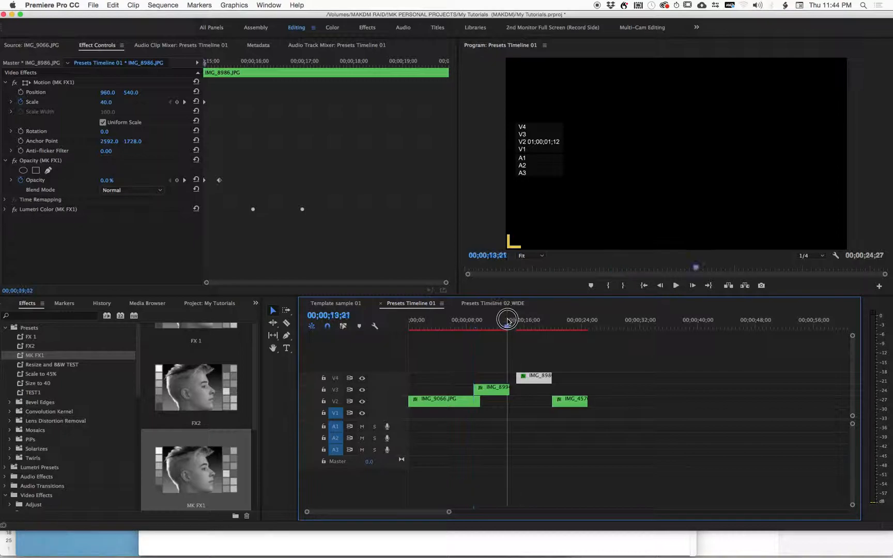
pyautogui.moveTo(486, 327); pyautogui.dragTo(507, 329)
pyautogui.moveTo(543, 377); pyautogui.dragTo(531, 378)
# Move IMG_4576.jpg to track V5, starting at 00;00;17;07, and return the playhead to the sequence start.
pyautogui.moveTo(533, 326); pyautogui.dragTo(535, 327)
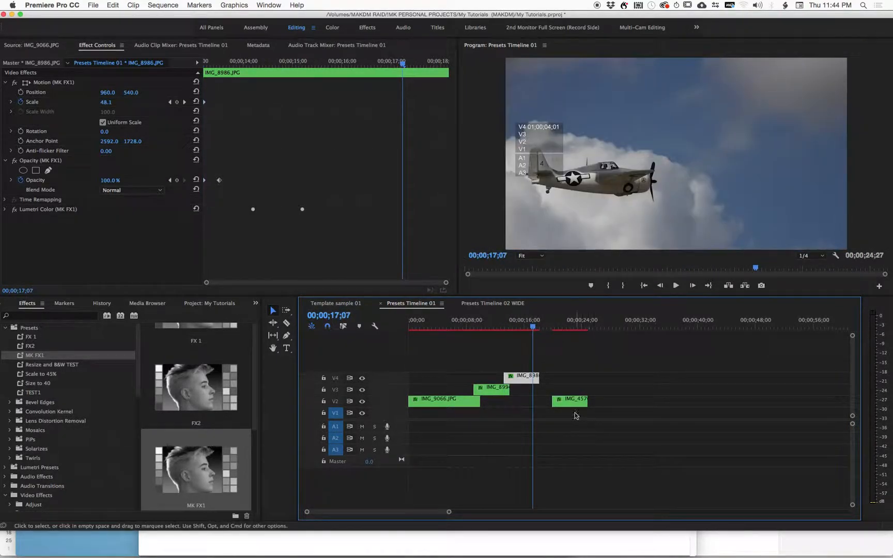
pyautogui.moveTo(575, 407); pyautogui.dragTo(556, 365)
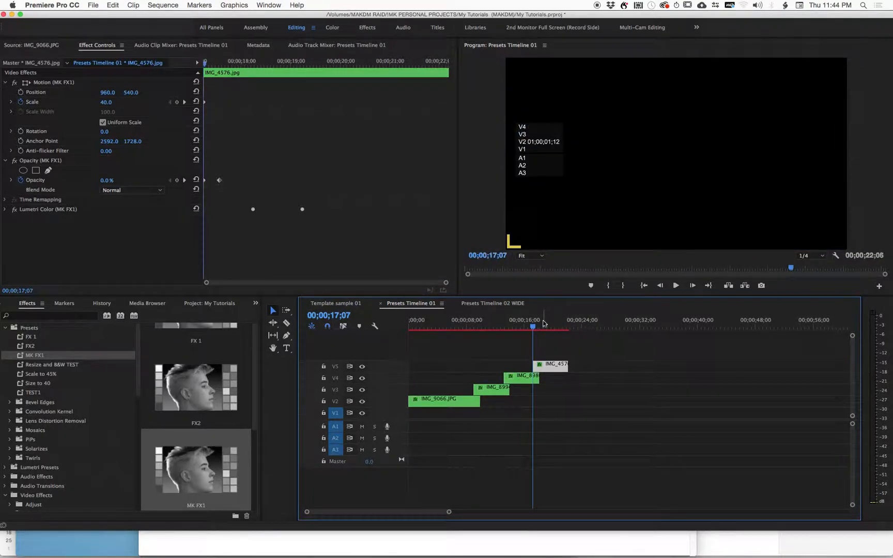
pyautogui.moveTo(533, 325); pyautogui.dragTo(341, 343)
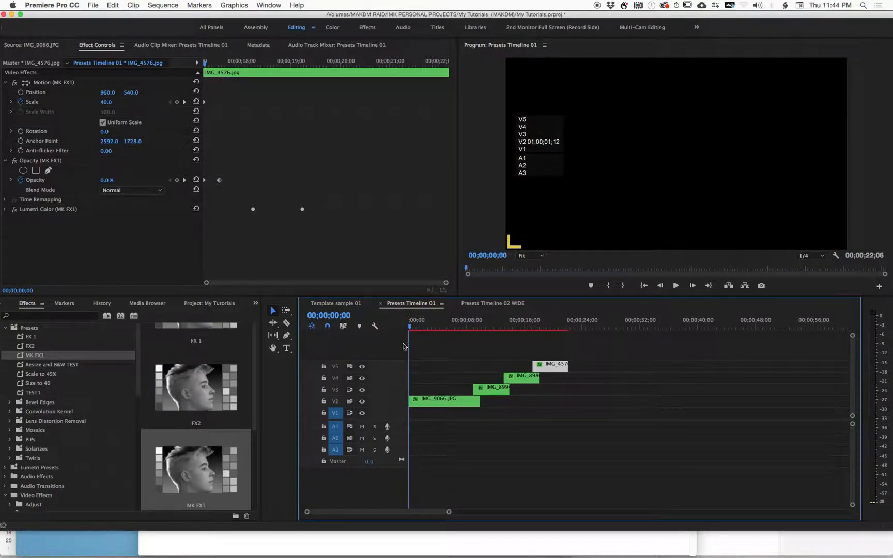
# Try to render the video previews for the staggered sequence.
pyautogui.moveTo(505, 326); pyautogui.dragTo(537, 328)
pyautogui.press('Home')
pyautogui.press('Return')
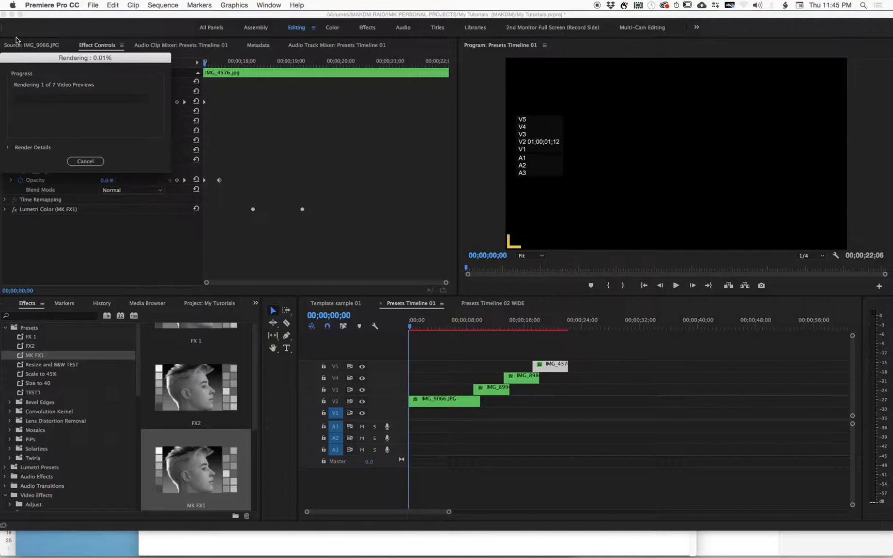
pyautogui.moveTo(66, 61); pyautogui.dragTo(113, 83)
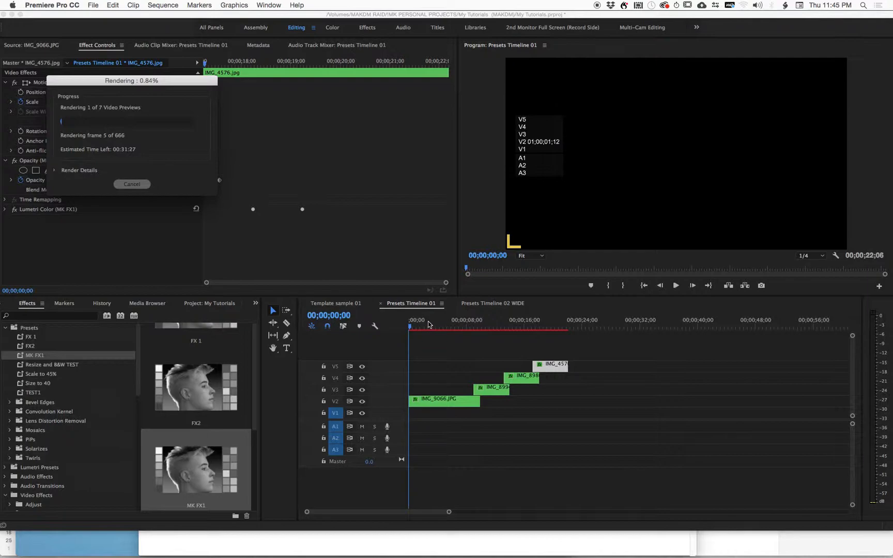
pyautogui.press('Escape')
pyautogui.moveTo(429, 324); pyautogui.dragTo(472, 326)
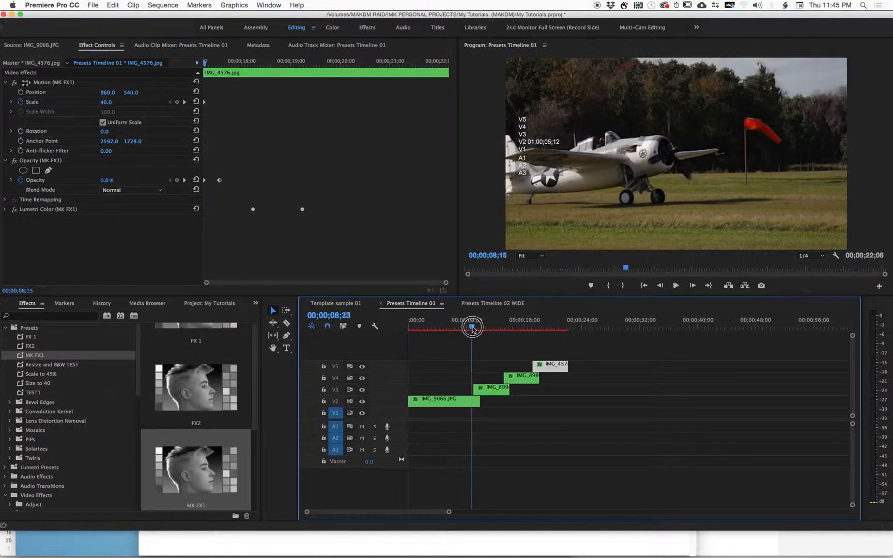
pyautogui.press('Home')
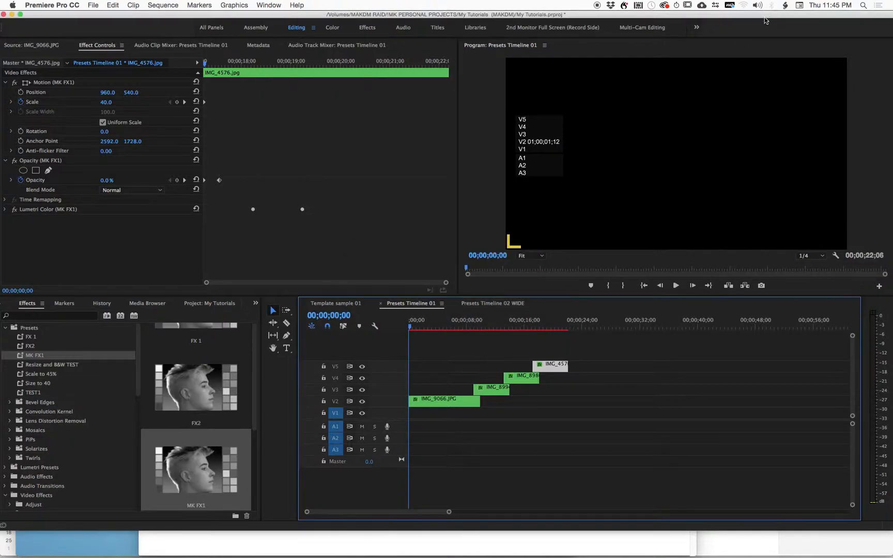
# Check the program monitor's playback resolution, choosing 1/4, and look at its display settings.
pyautogui.click(502, 320)
pyautogui.moveTo(492, 321); pyautogui.dragTo(331, 336)
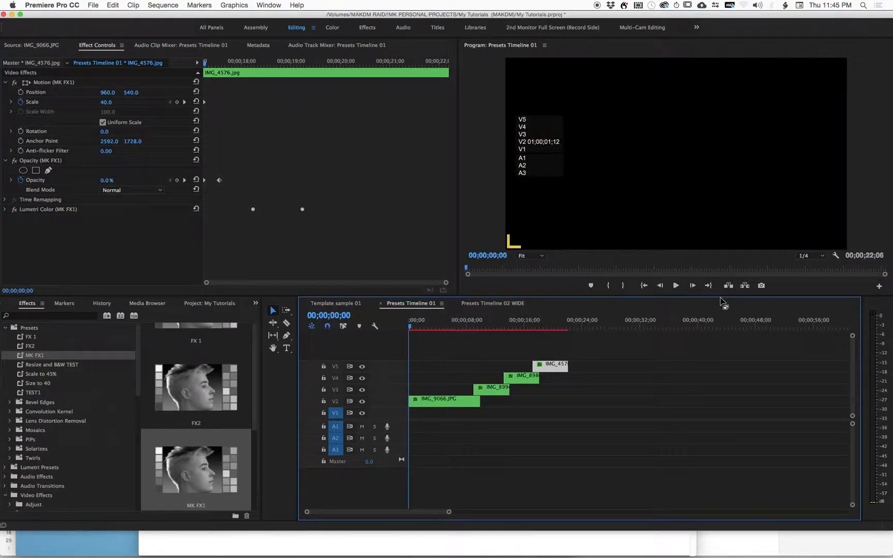
pyautogui.click(813, 257)
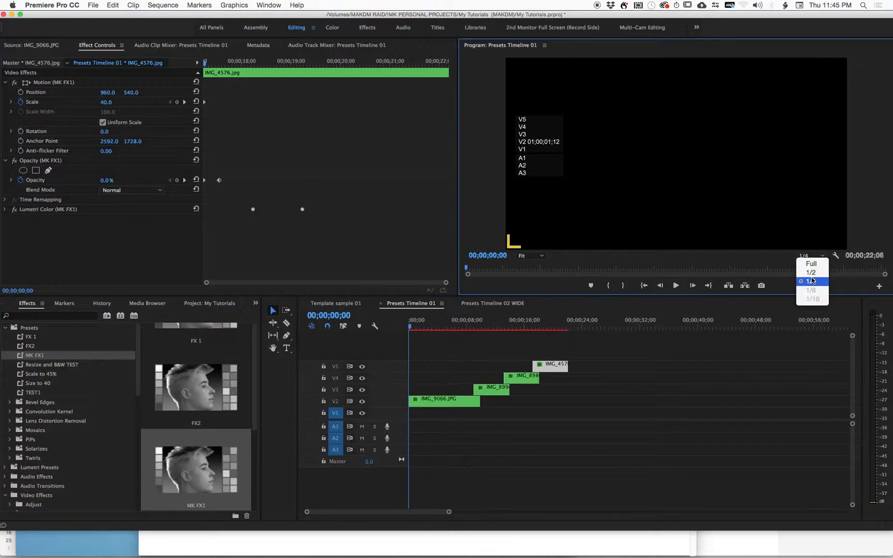
pyautogui.click(812, 282)
pyautogui.moveTo(526, 325); pyautogui.dragTo(329, 335)
pyautogui.click(836, 256)
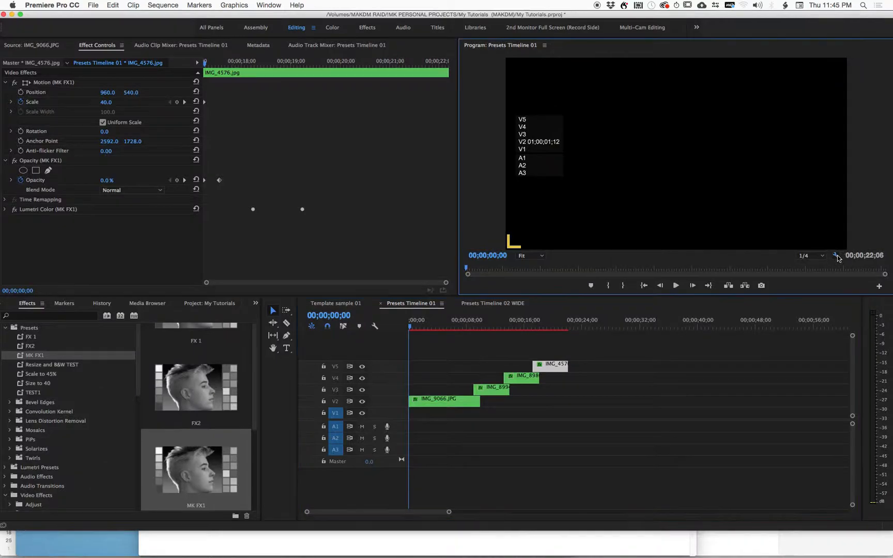
pyautogui.click(759, 343)
# Play the staggered sequence from its start to review the overlapping clips, then save the project.
pyautogui.moveTo(552, 320); pyautogui.dragTo(357, 324)
pyautogui.press('space')
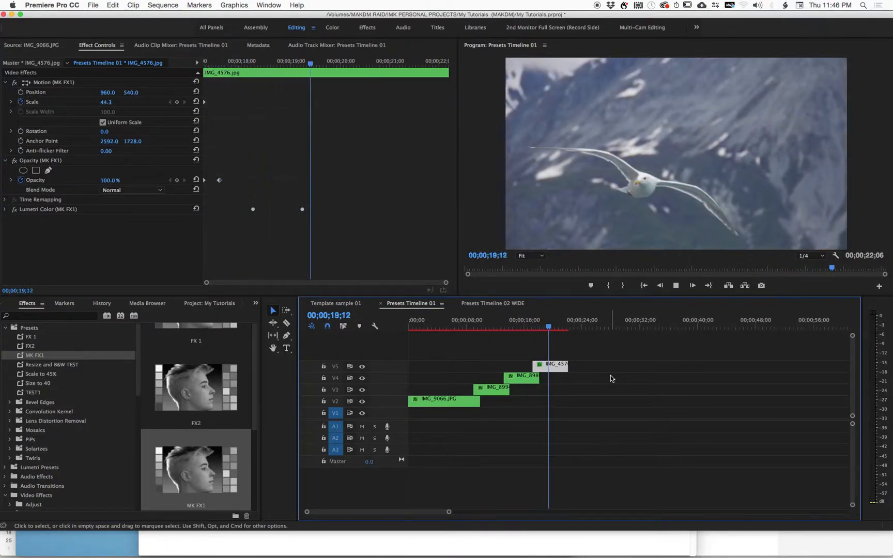
pyautogui.click(568, 322)
pyautogui.moveTo(568, 321); pyautogui.dragTo(564, 324)
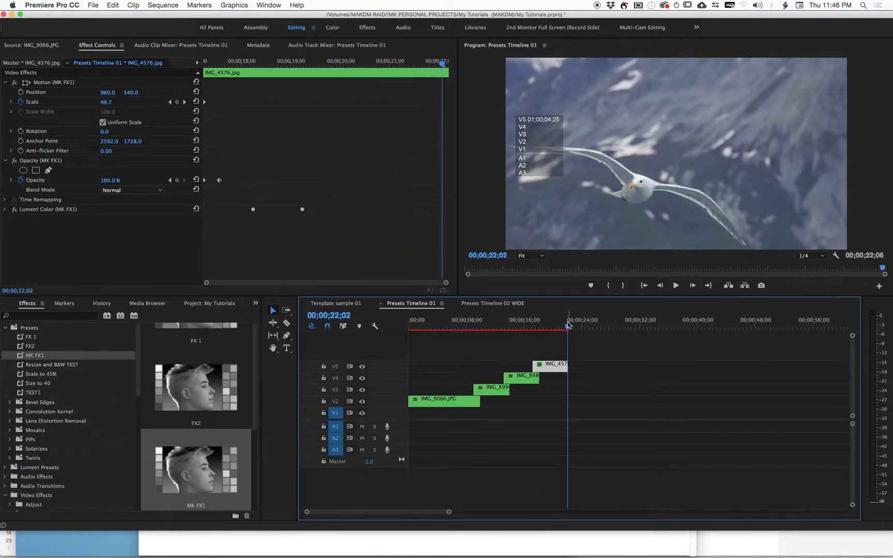
pyautogui.click(570, 323)
pyautogui.press('super+s')
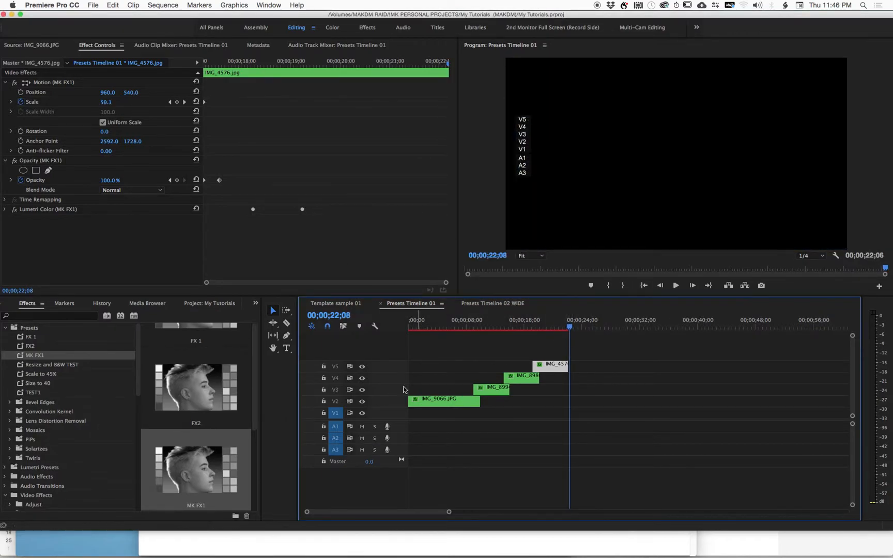
pyautogui.moveTo(497, 325); pyautogui.dragTo(354, 320)
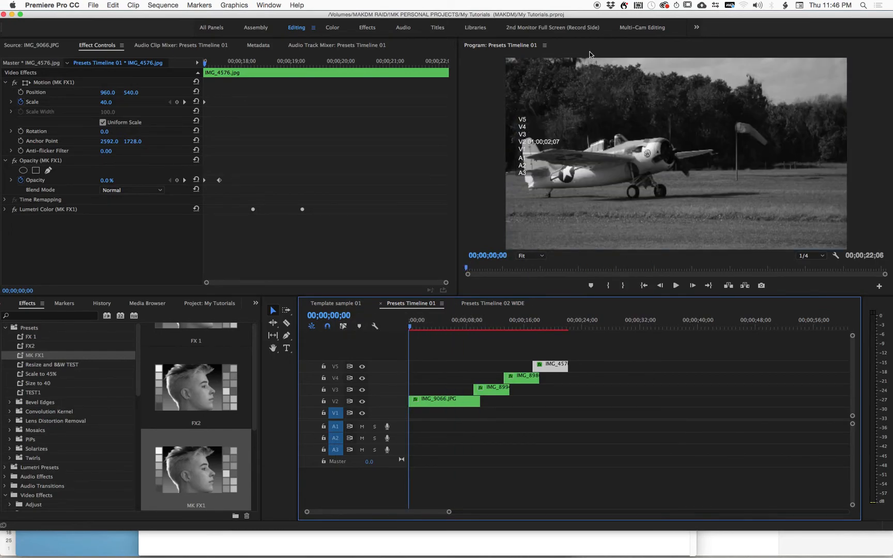